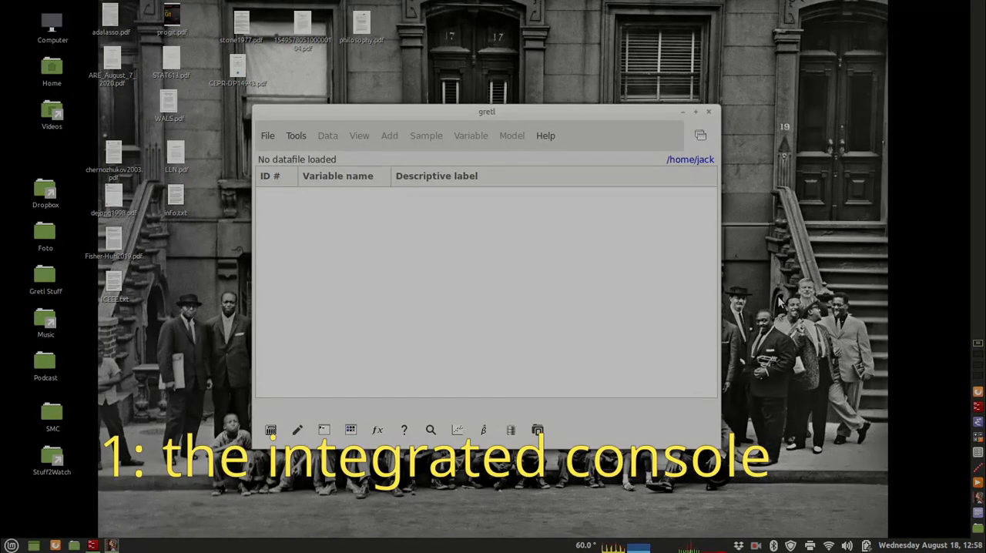
- Open the sample dataset AWM18.gdt from the sample data files
drag(487, 113, 411, 77)
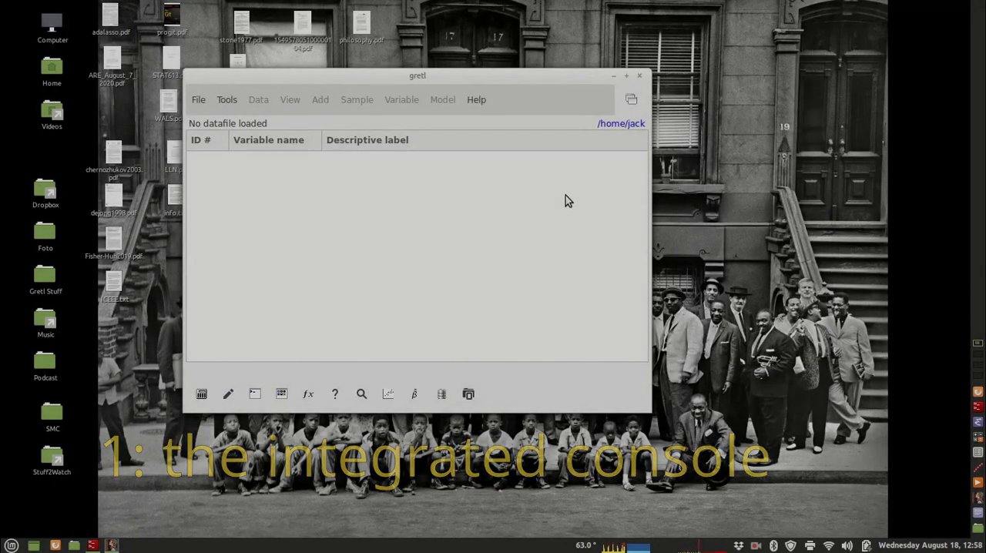
click(199, 106)
mouse_move(250, 129)
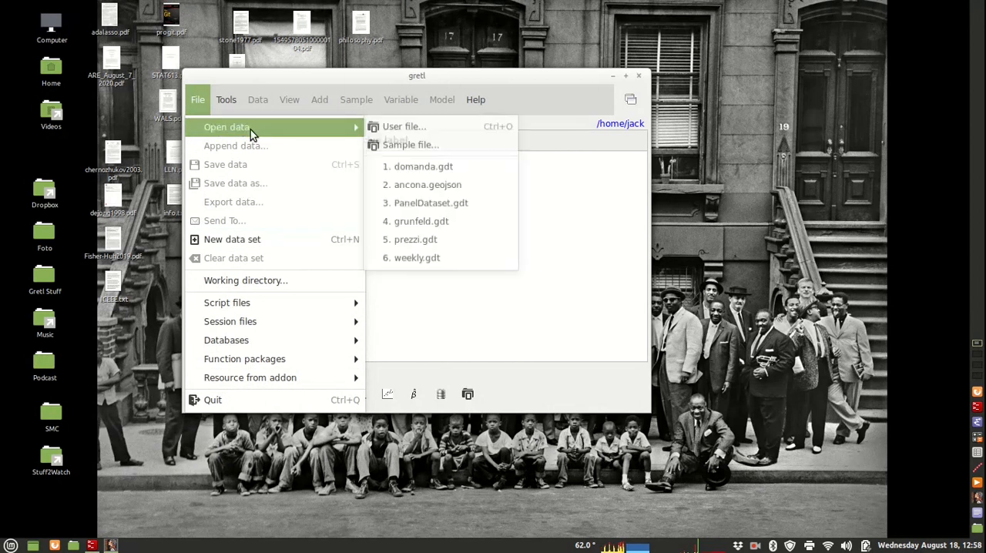
click(394, 147)
double_click(321, 281)
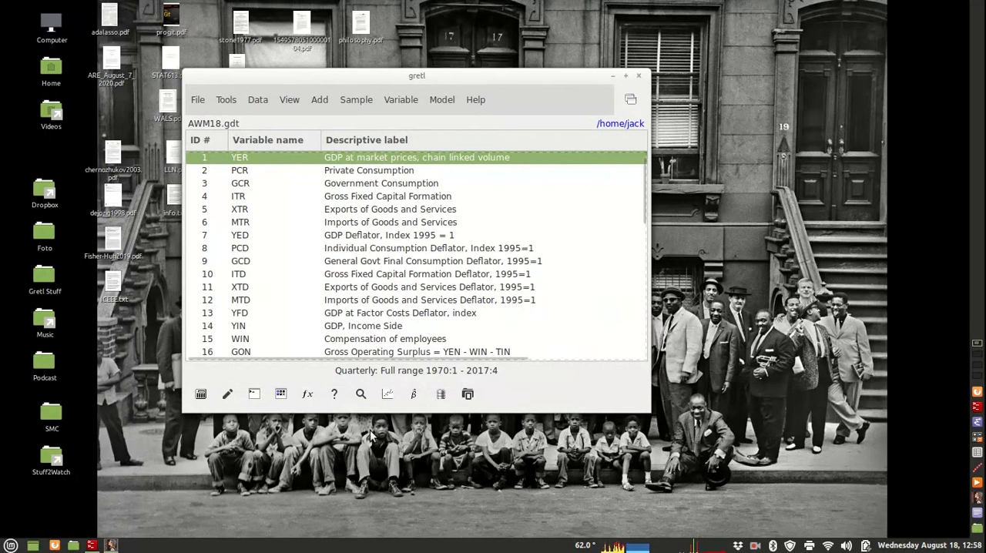
- Open the gretl console in a separate window, reposition it and close it again
click(254, 394)
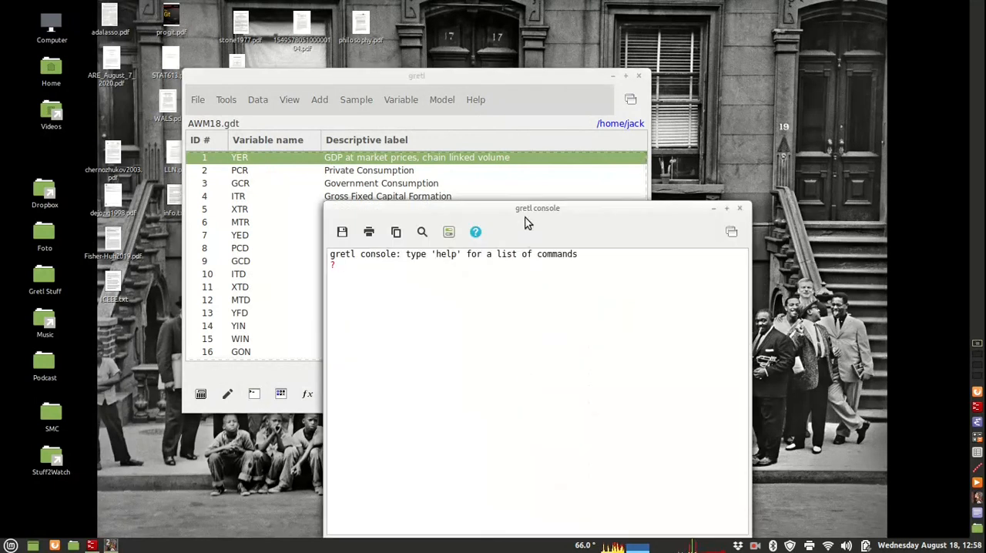
drag(525, 210, 595, 124)
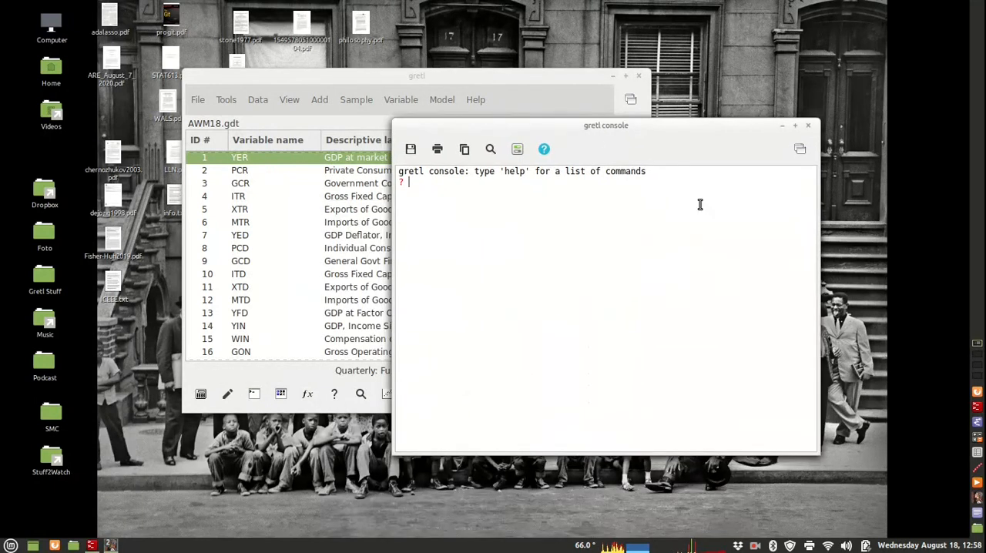
click(810, 126)
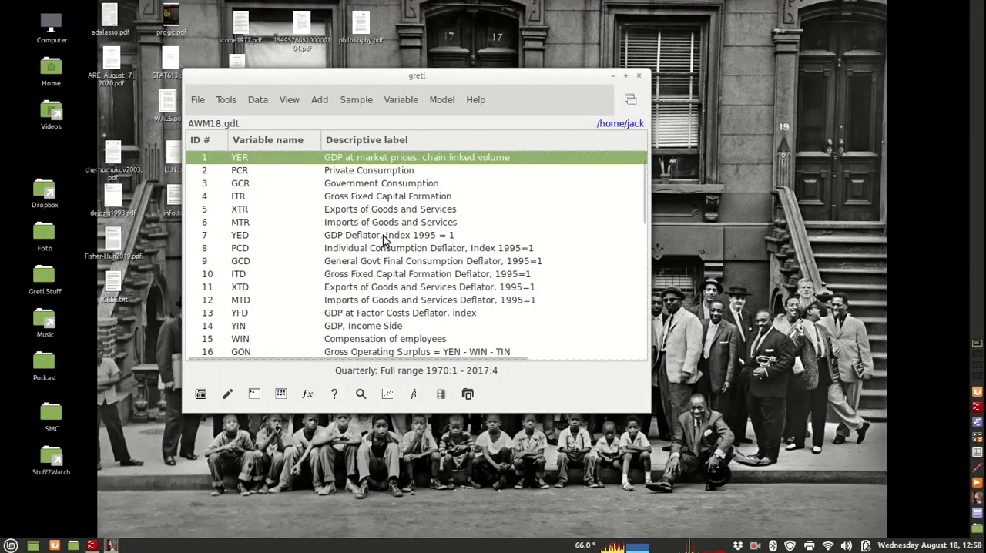
- Enable the option "Main window includes console" in the general preferences and restart gretl to apply it
click(226, 103)
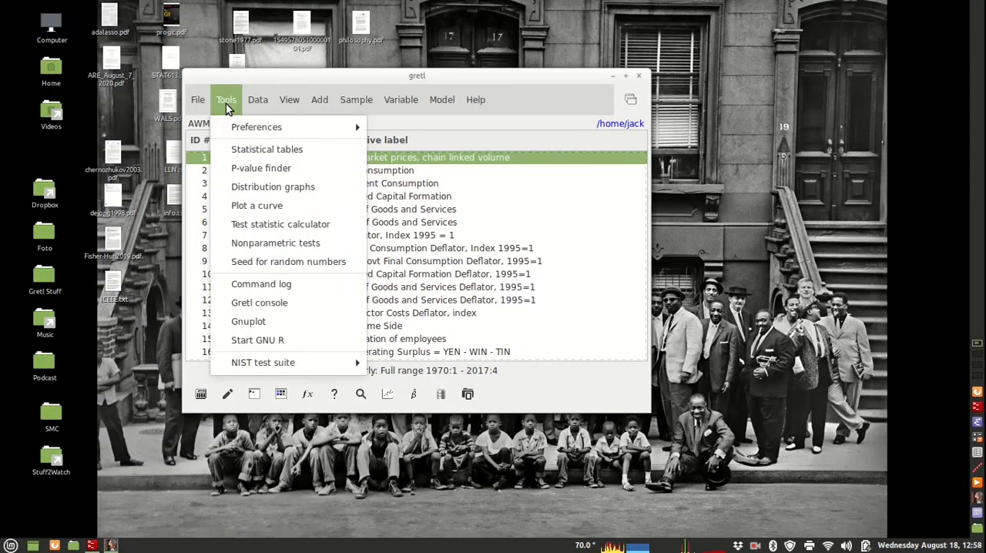
click(226, 103)
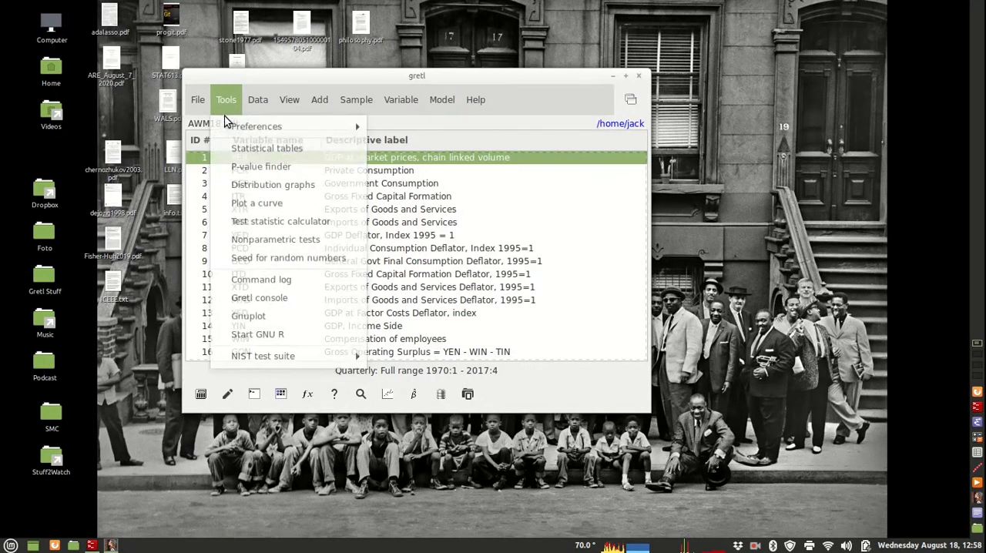
mouse_move(324, 125)
click(399, 130)
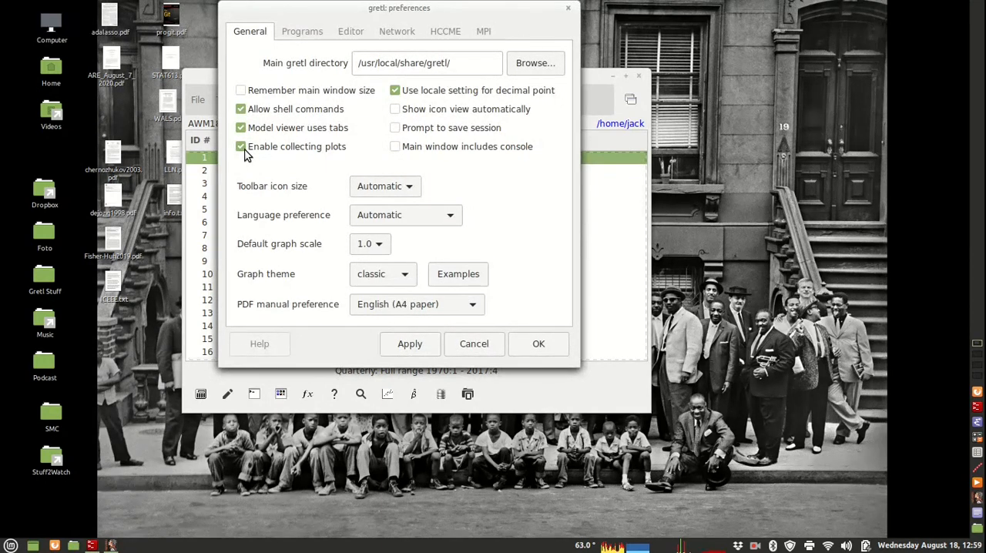
click(396, 149)
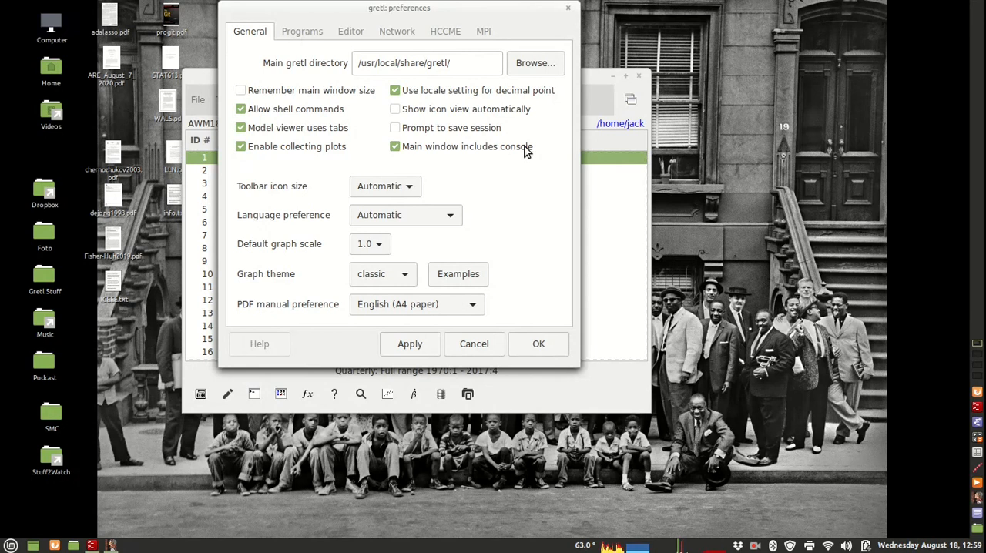
click(538, 348)
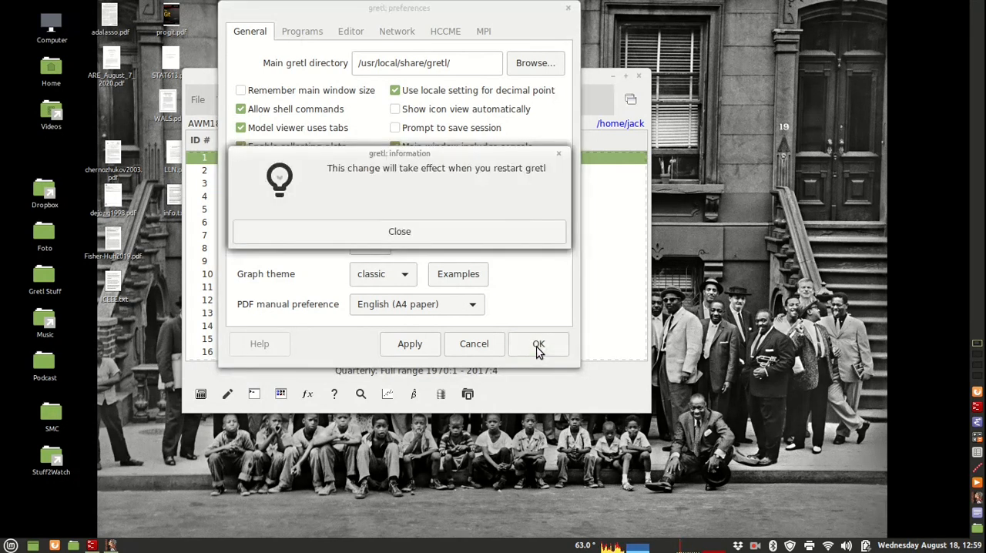
click(434, 230)
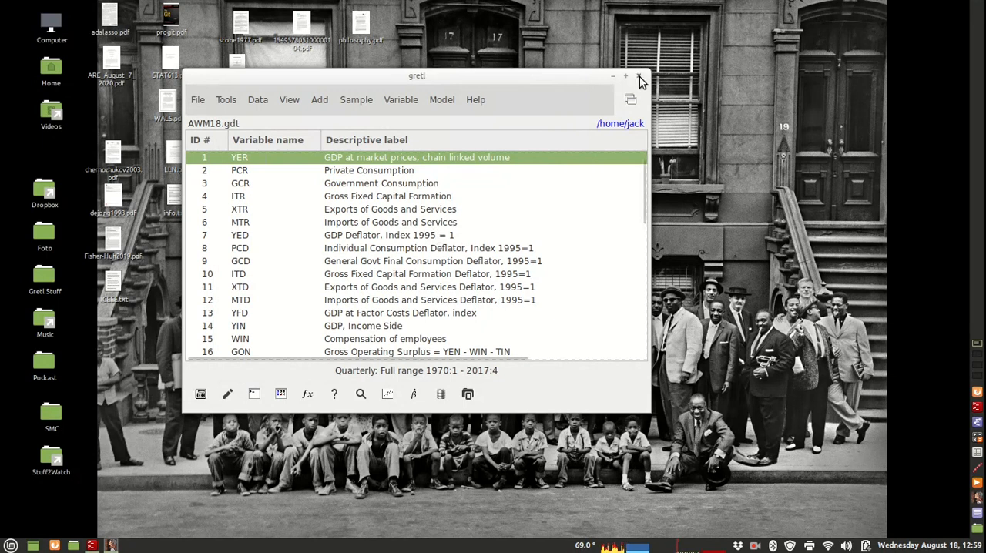
click(638, 77)
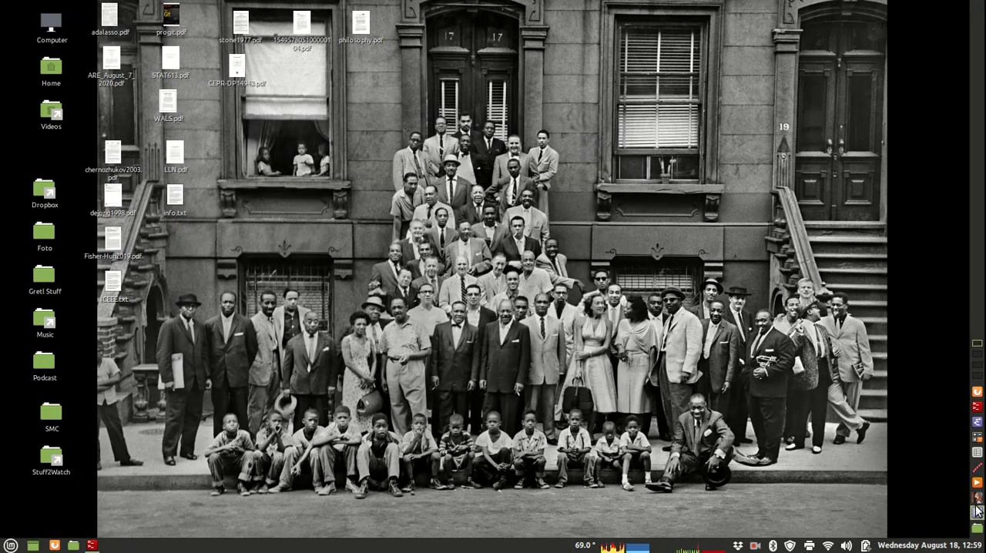
click(977, 499)
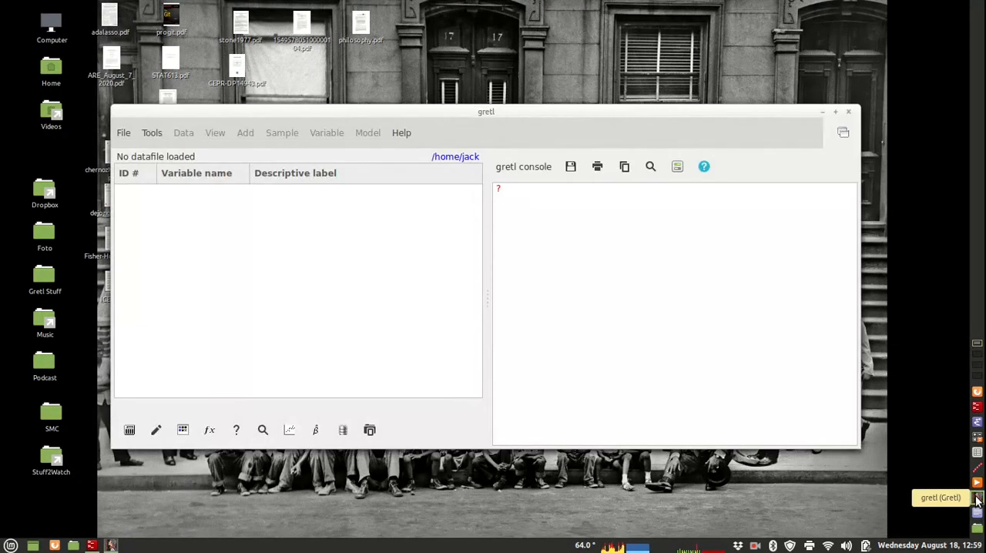
- Maximize the main window and widen the variable list pane beside the integrated console
drag(468, 114, 395, 38)
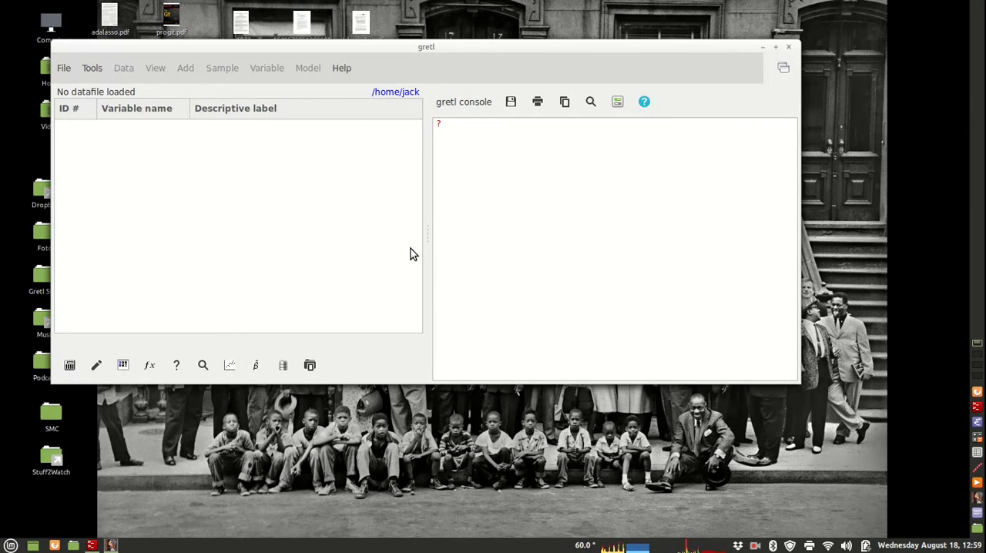
click(776, 51)
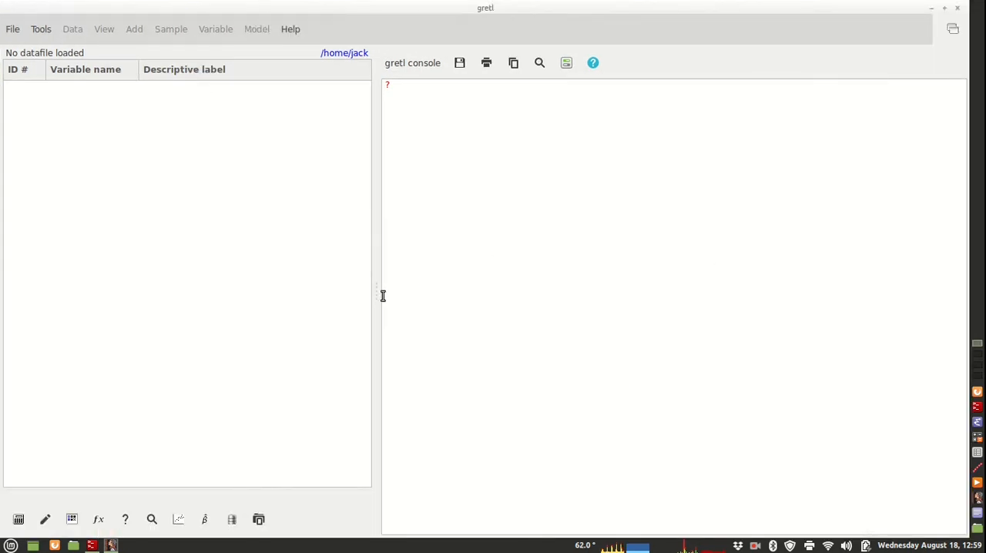
drag(377, 293, 416, 292)
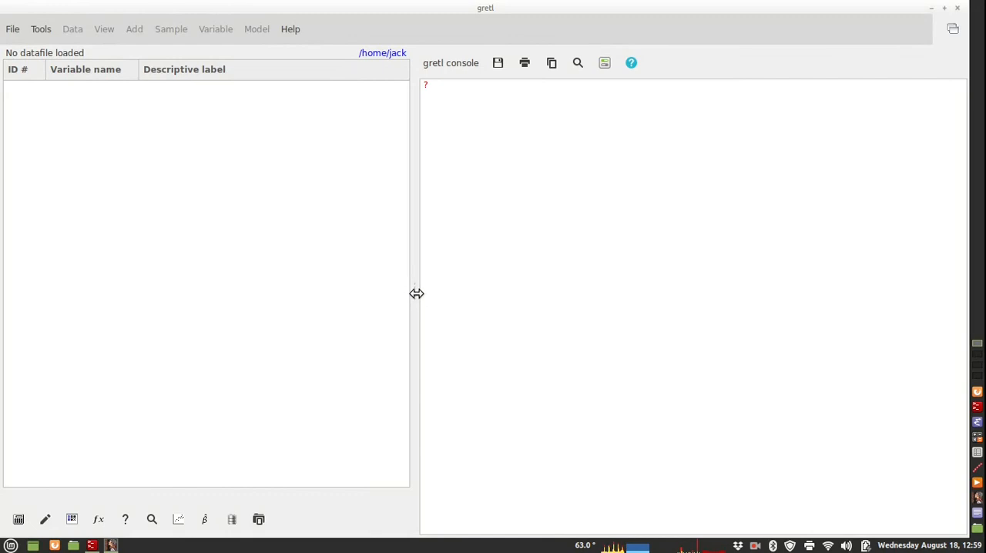
drag(417, 293, 445, 292)
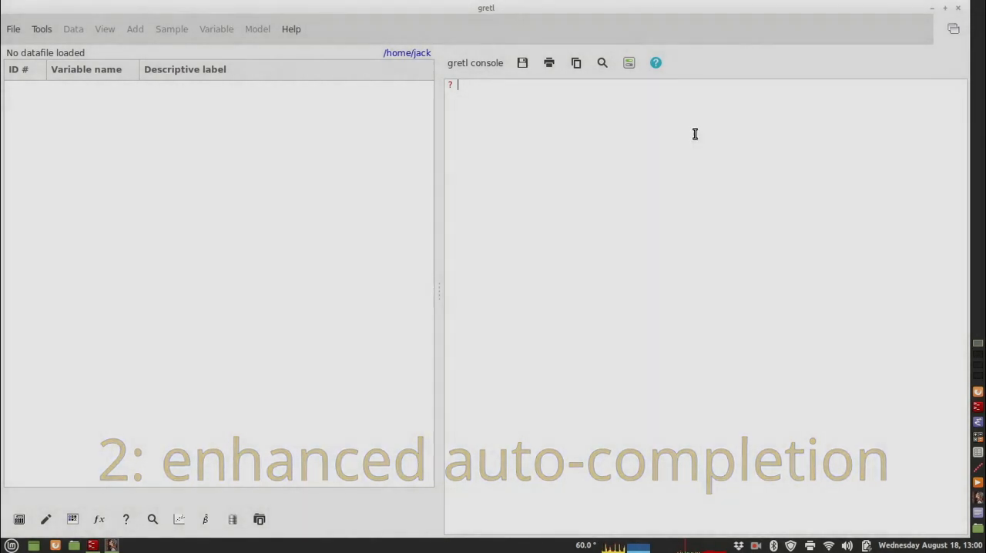
- Set the console's auto-completion preference to "automatic, as you type"
click(629, 64)
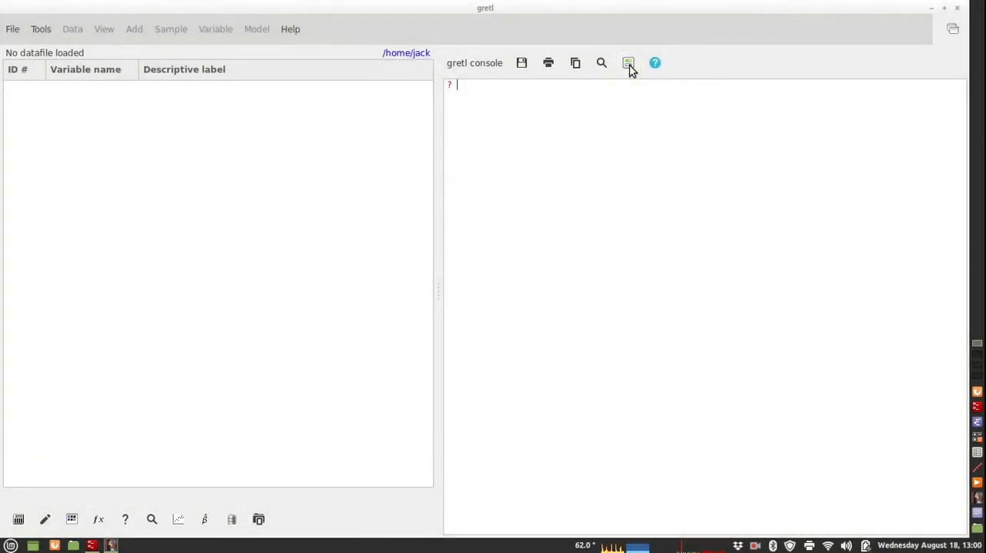
click(659, 74)
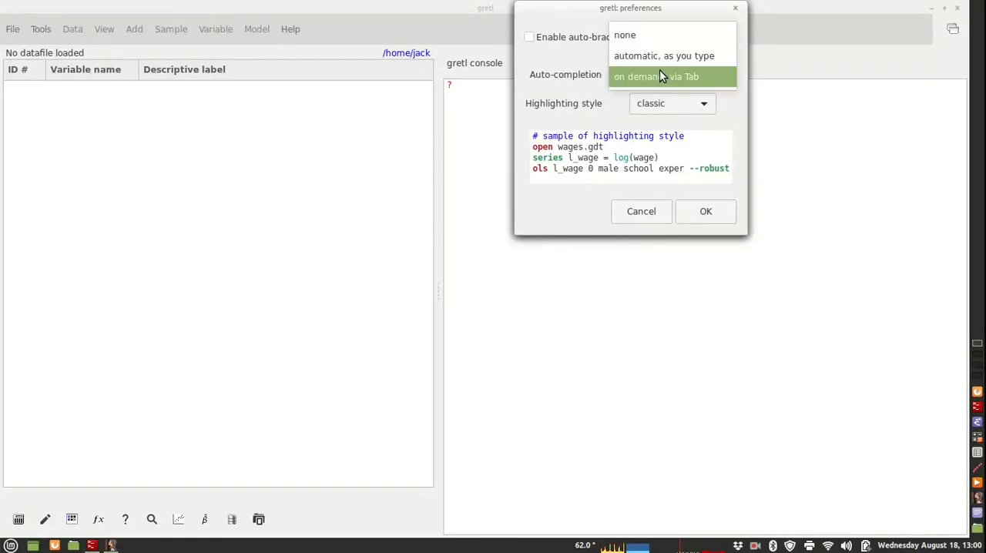
click(660, 76)
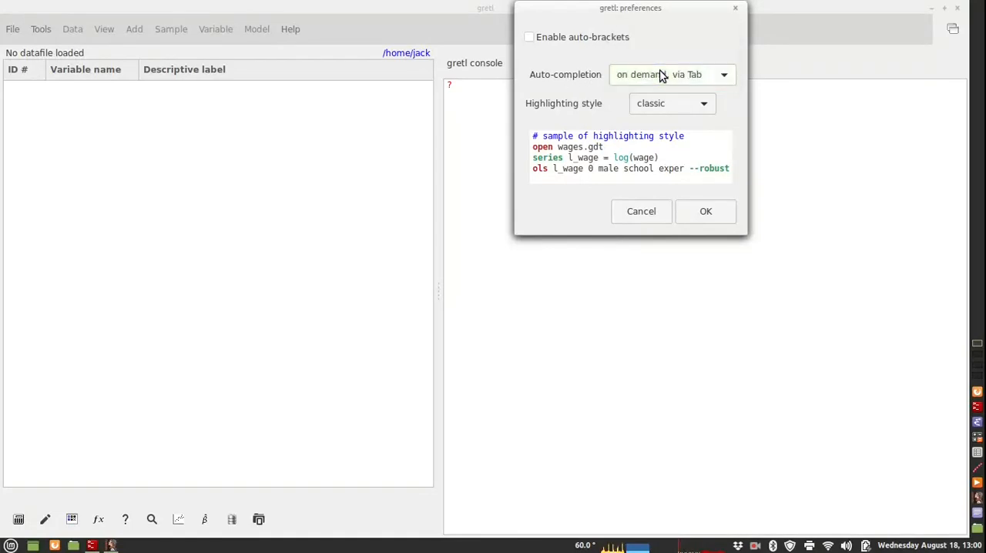
click(661, 75)
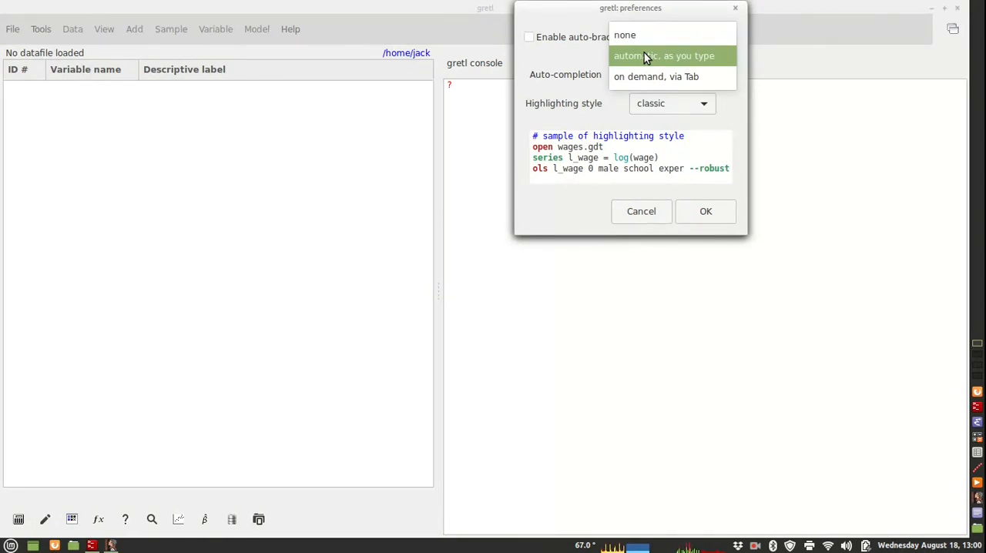
click(645, 55)
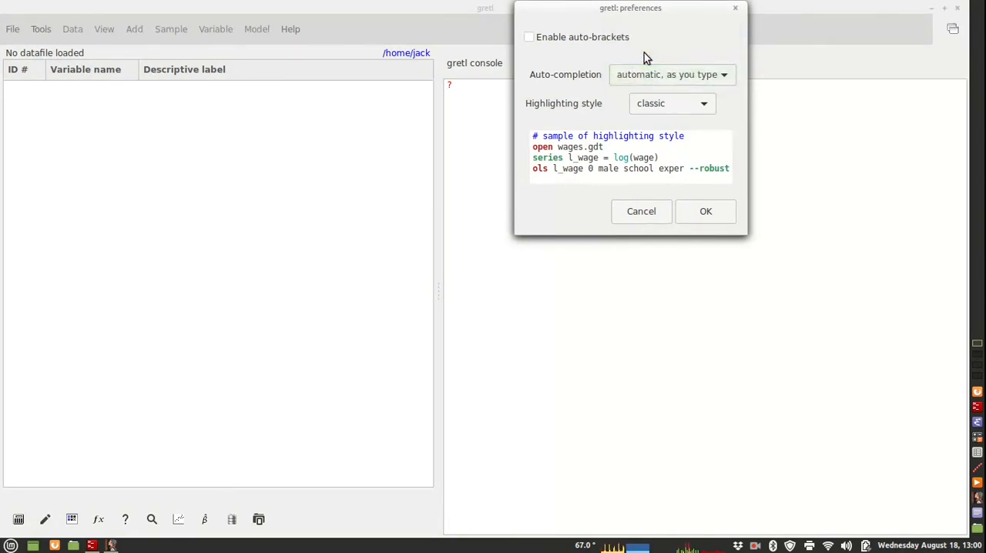
click(713, 212)
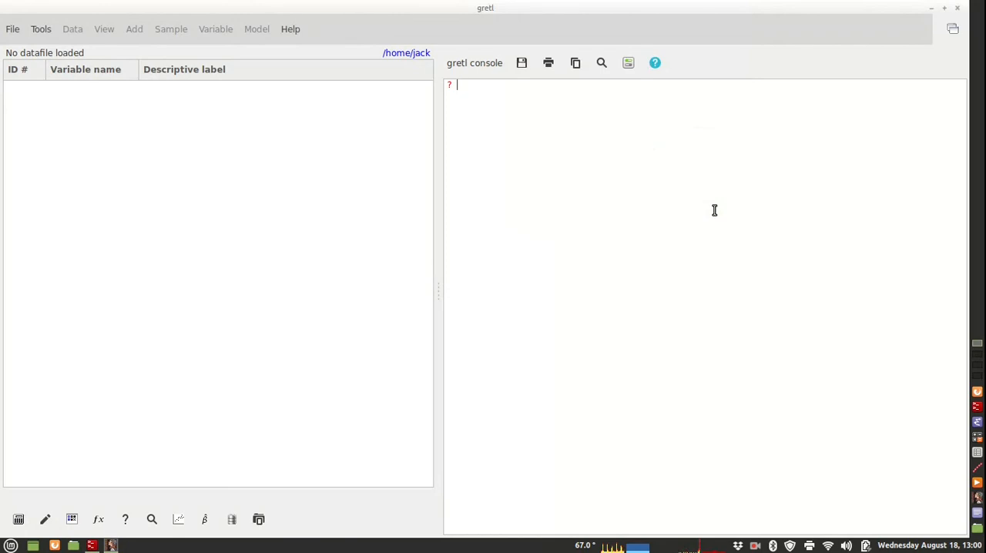
- Load the AWM18 dataset with the console command "open AWM18", accepting the auto-completion suggestion for open
text(op)
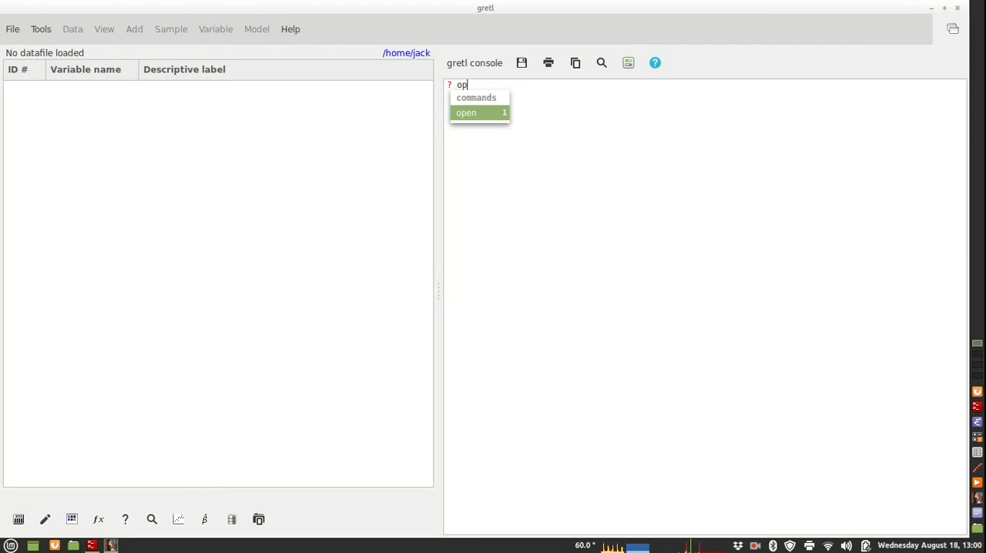
key(Return)
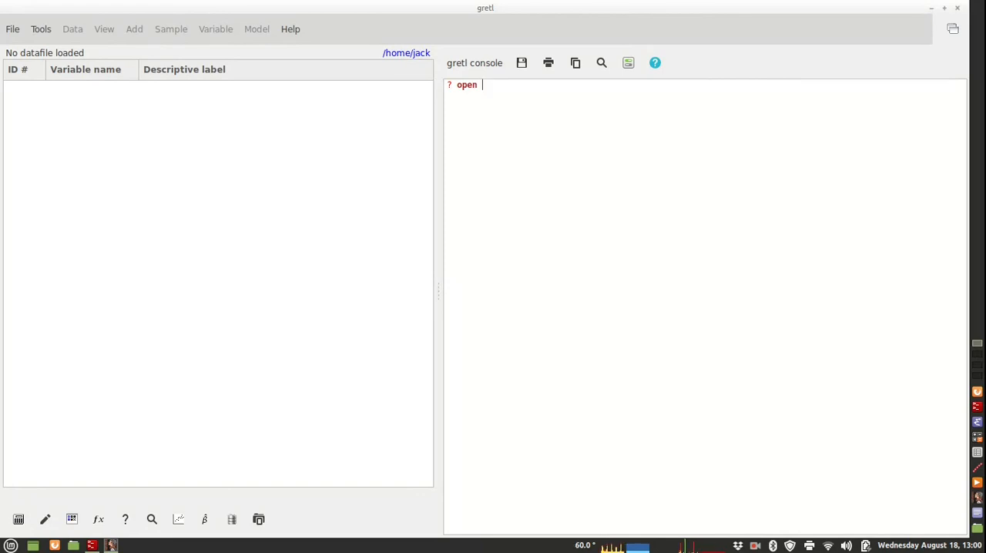
text(AWM18)
key(Return)
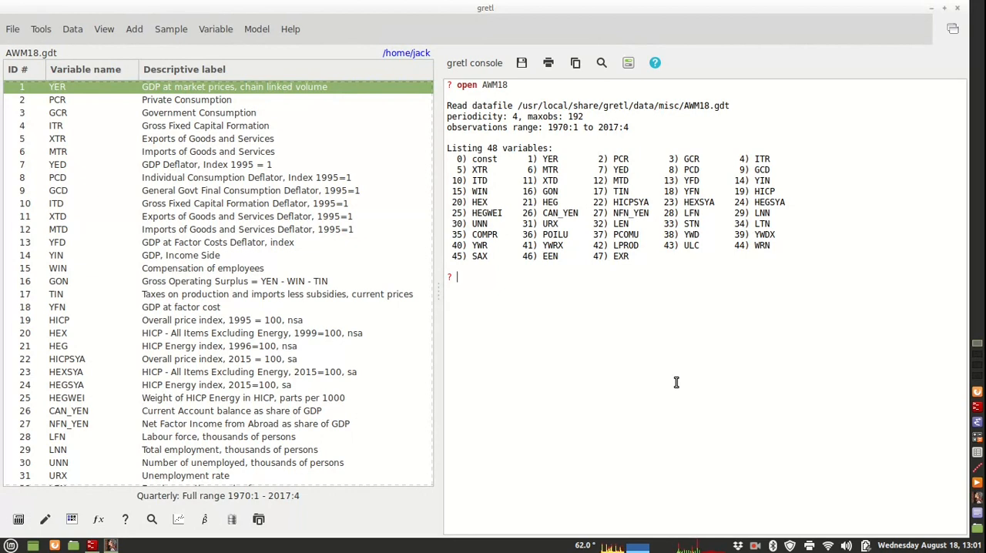
- Start a console command with logs by accepting its auto-completion suggestion for "lo"
text(lo)
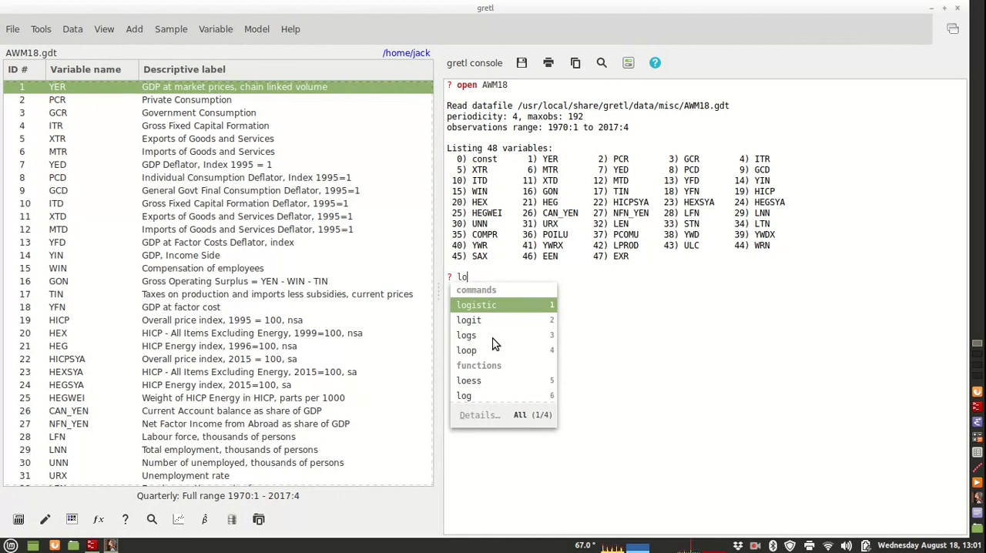
key(Down)
key(Down)
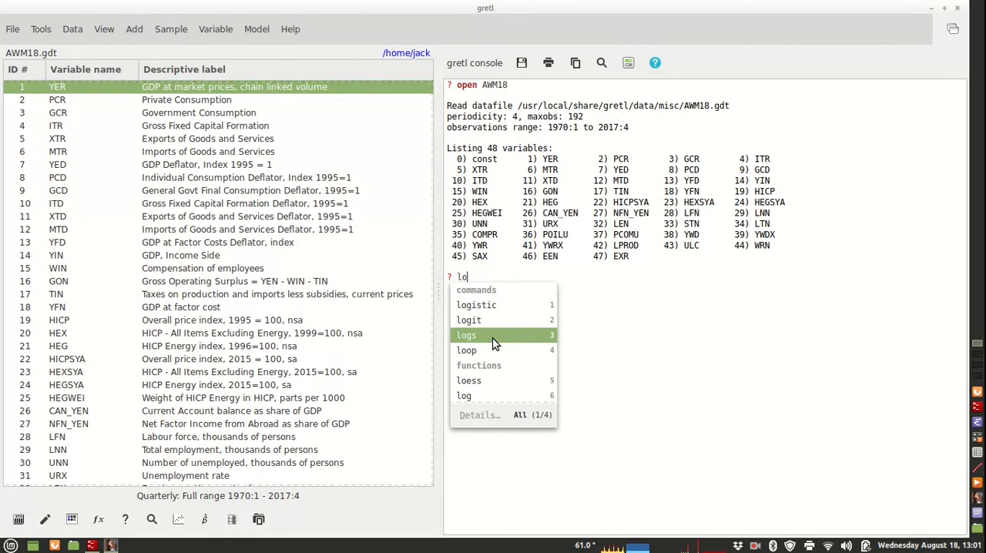
key(Return)
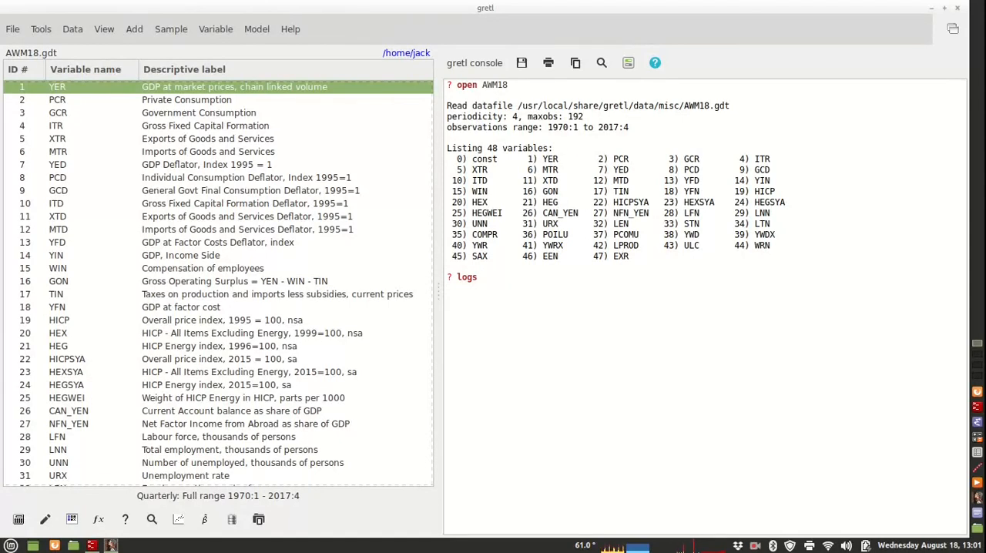
- Complete and run the console command "logs YER PCR", and select the resulting l_YER and l_PCR series in the variable list
ctrl+click(41, 99)
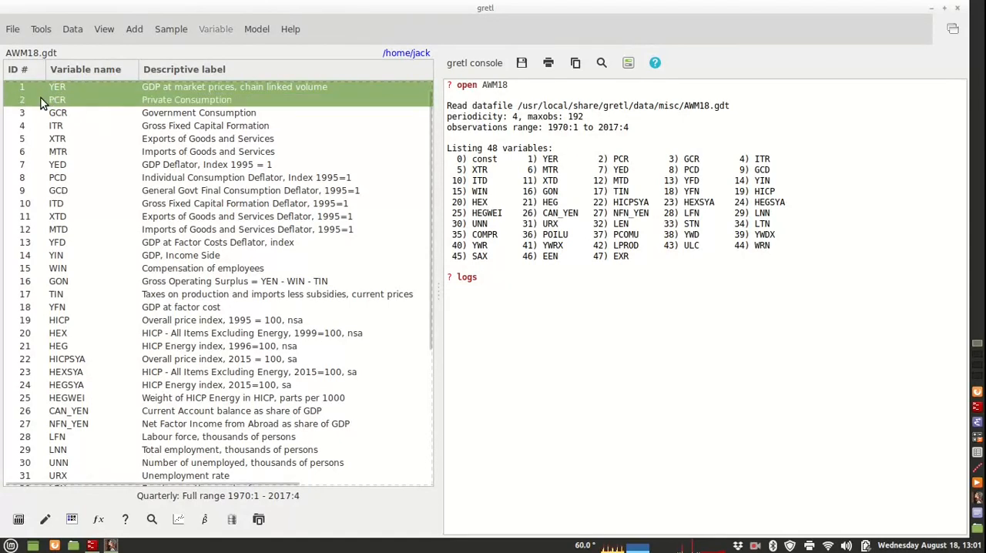
click(39, 85)
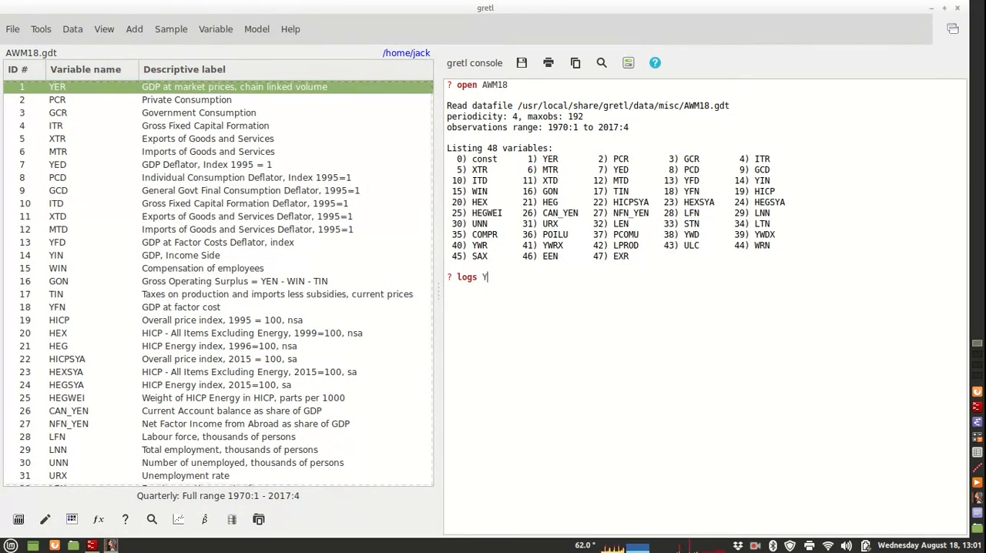
text(YE)
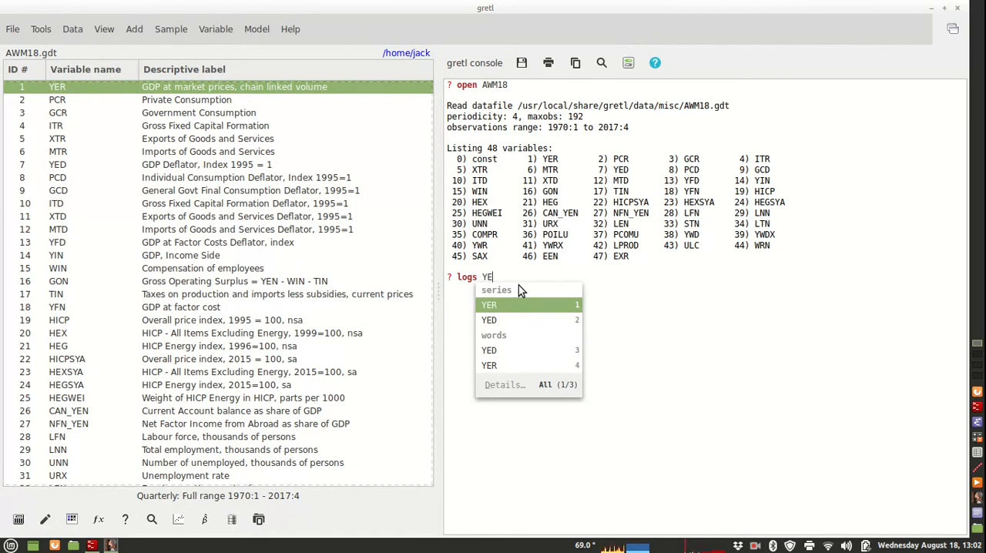
text(R )
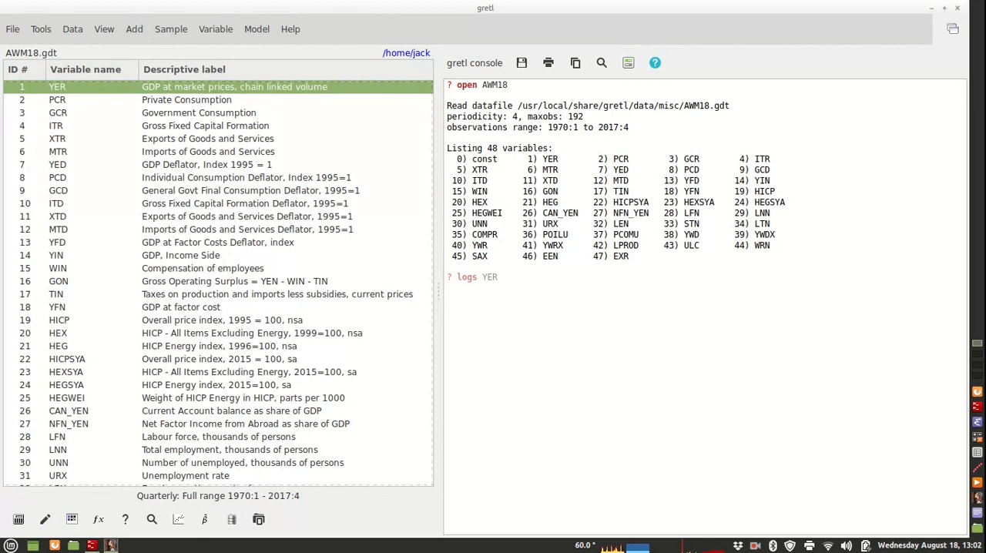
text(PCR)
click(270, 348)
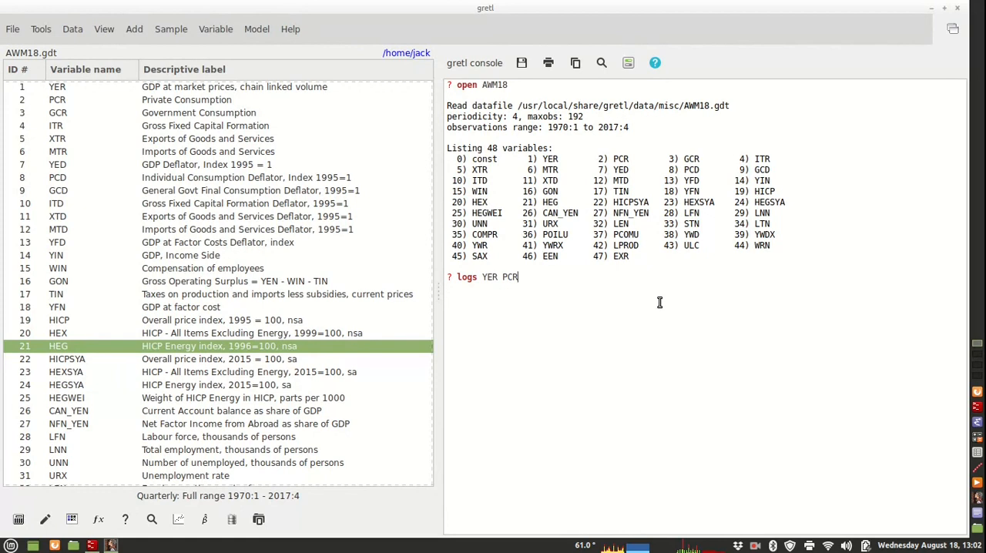
key(Return)
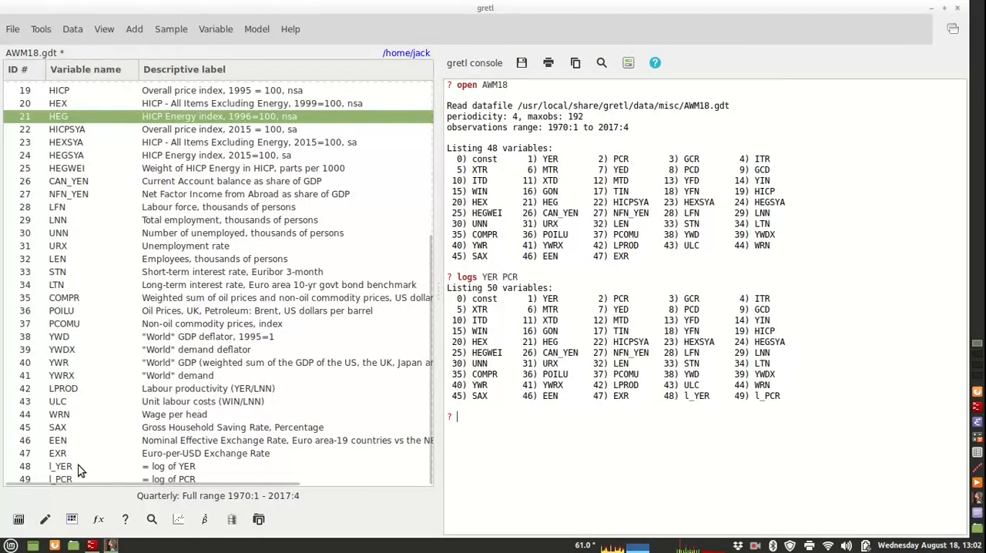
drag(77, 467, 77, 480)
click(535, 475)
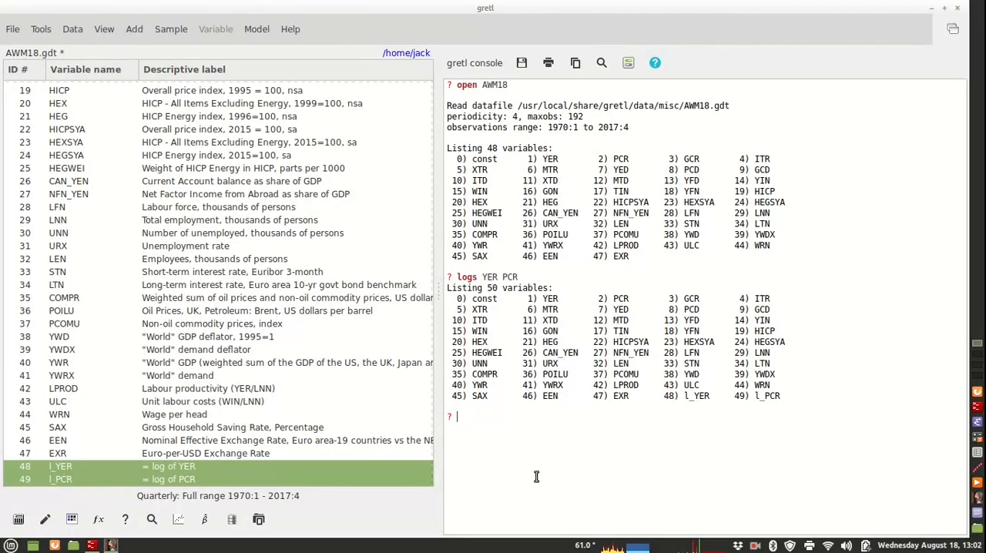
- Set the console's auto-completion preference to "on demand, via Tab"
click(628, 68)
click(648, 73)
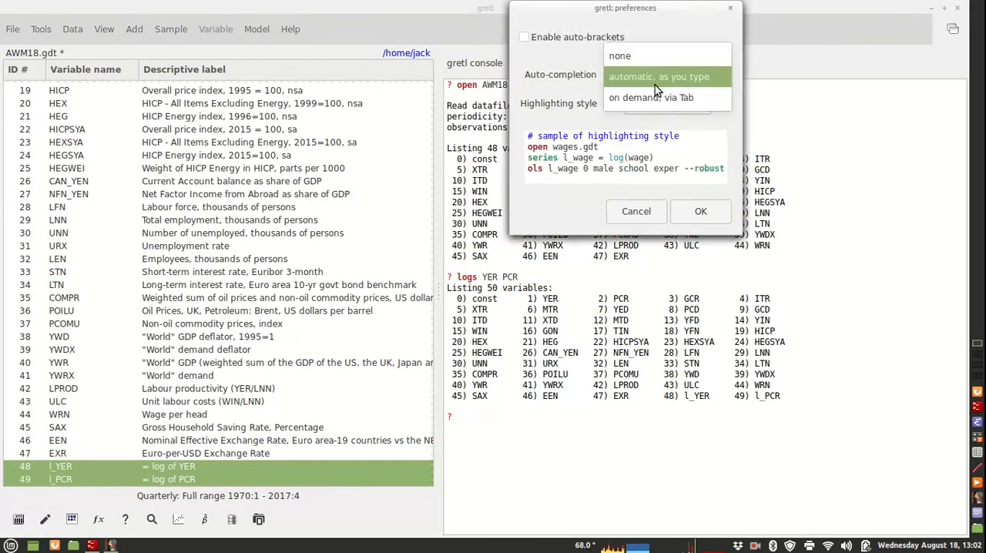
click(644, 95)
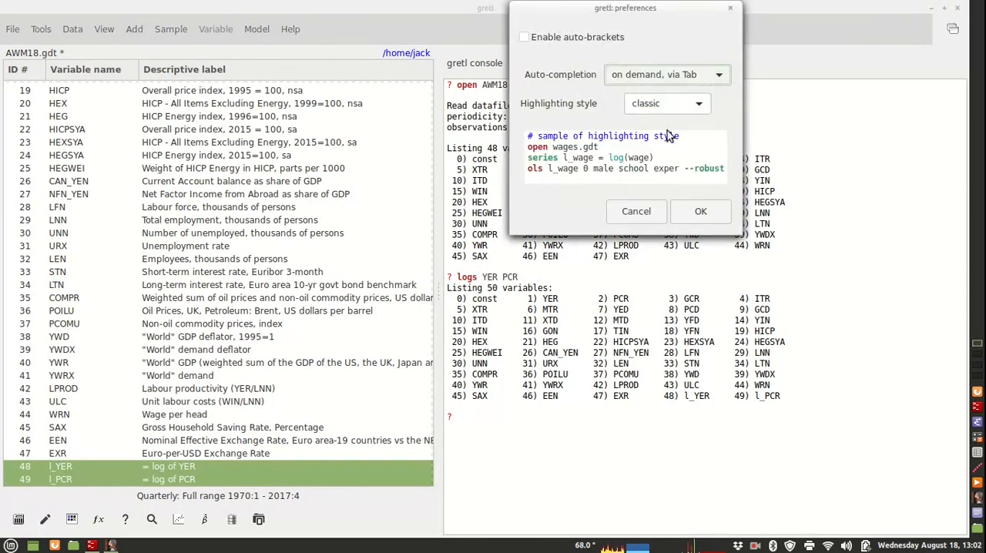
click(712, 214)
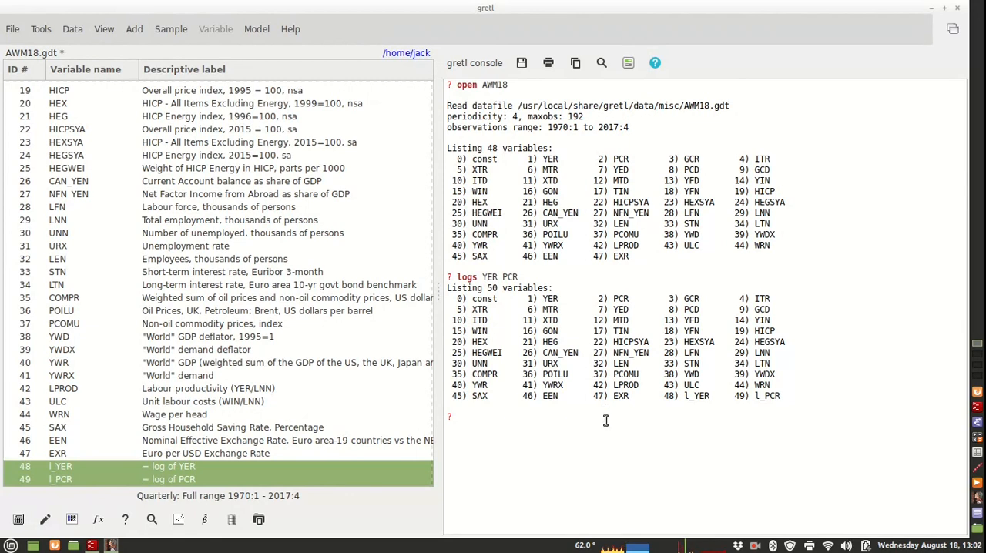
- Test on-demand completion for "lo" in the console, then dismiss the suggestions and clear the entry
text(lo)
key(Tab)
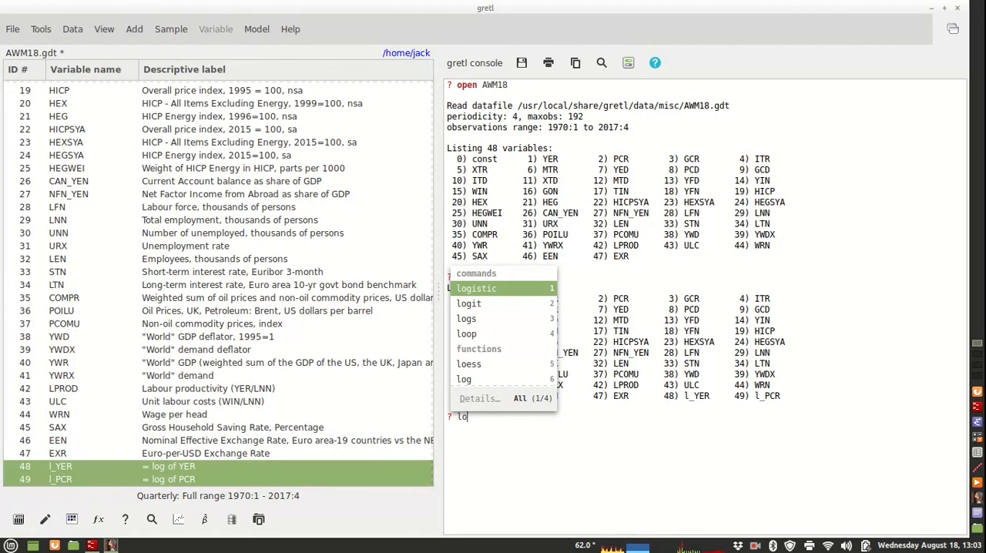
key(Escape)
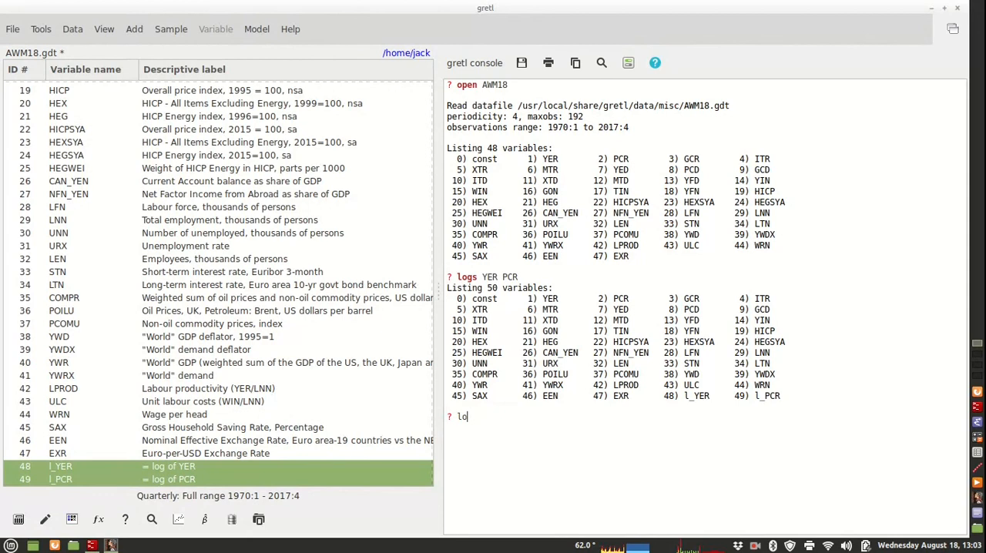
key(BackSpace)
key(BackSpace)
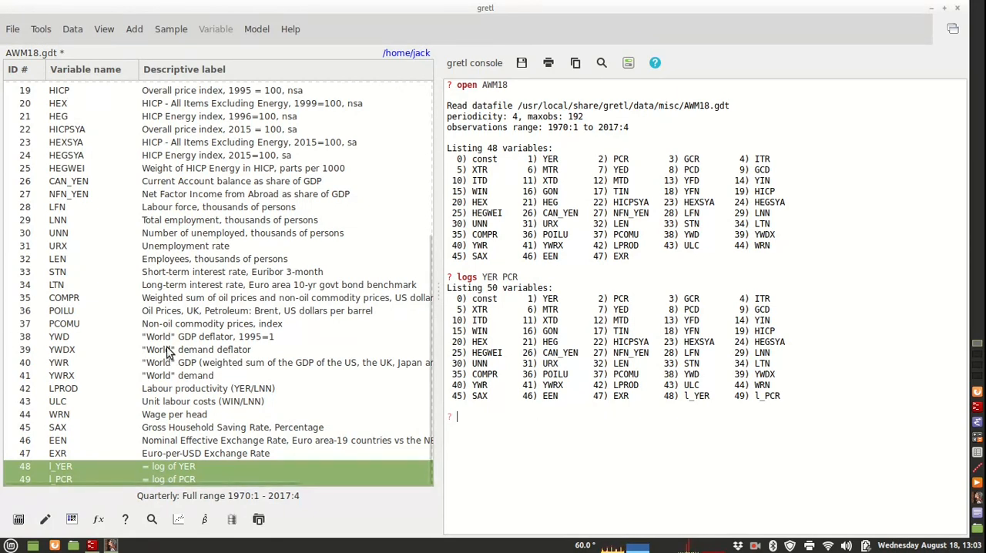
- Turn plot collection off with the console command "set plot_collection off"
scroll(167, 350, up, 6)
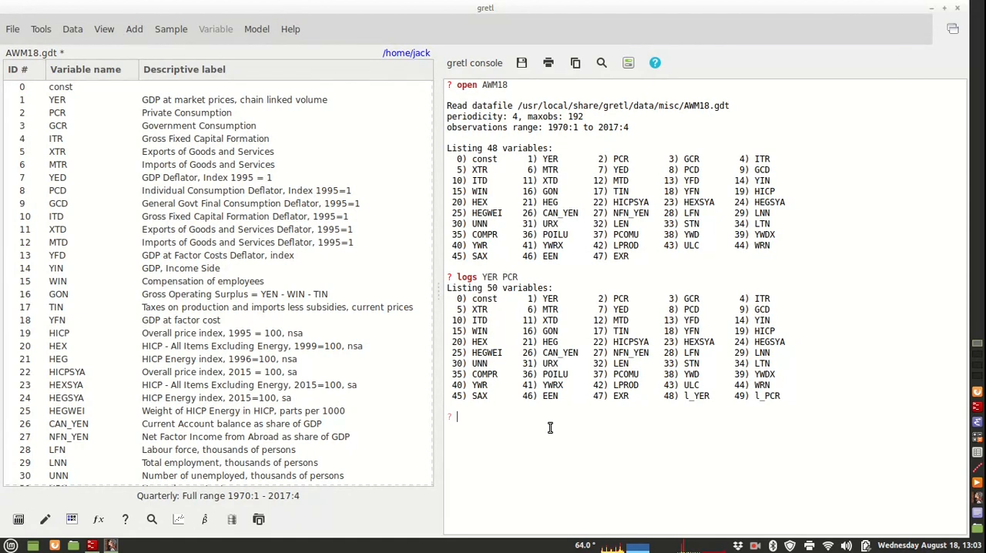
text(set plot )
text(collection off)
key(Return)
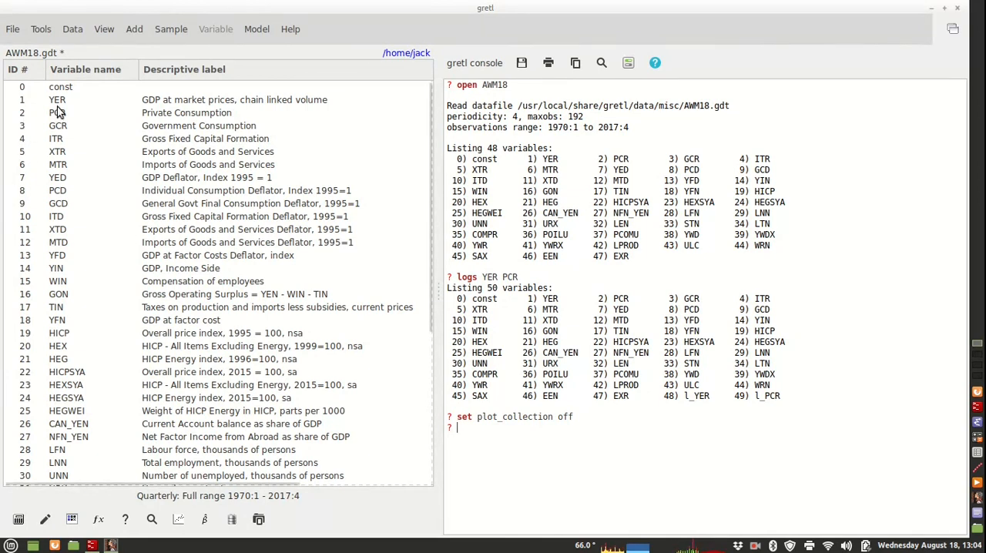
- Select the series YER through ITR and start a console loop with "loop foreach i YER .. ITR"
drag(60, 101, 60, 141)
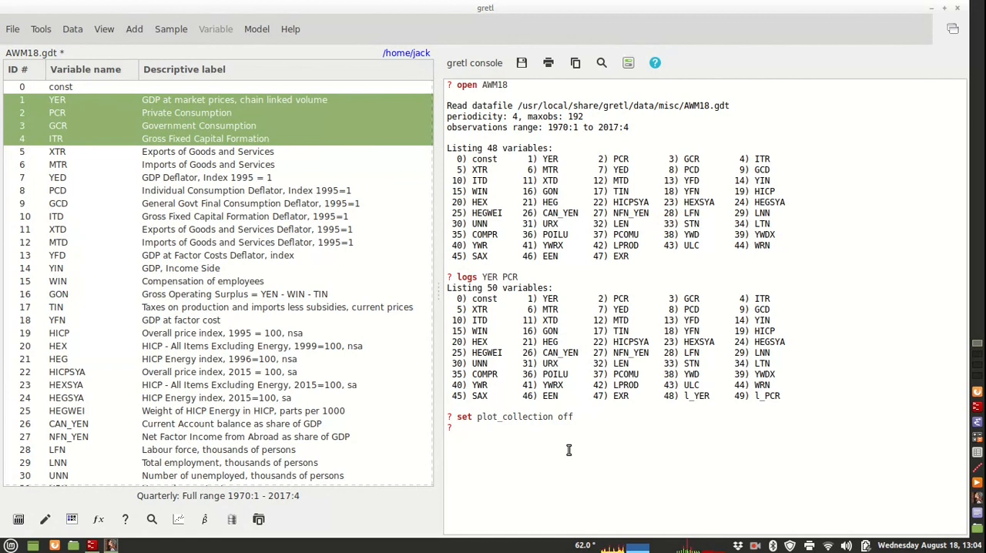
text(loo)
text(p forea)
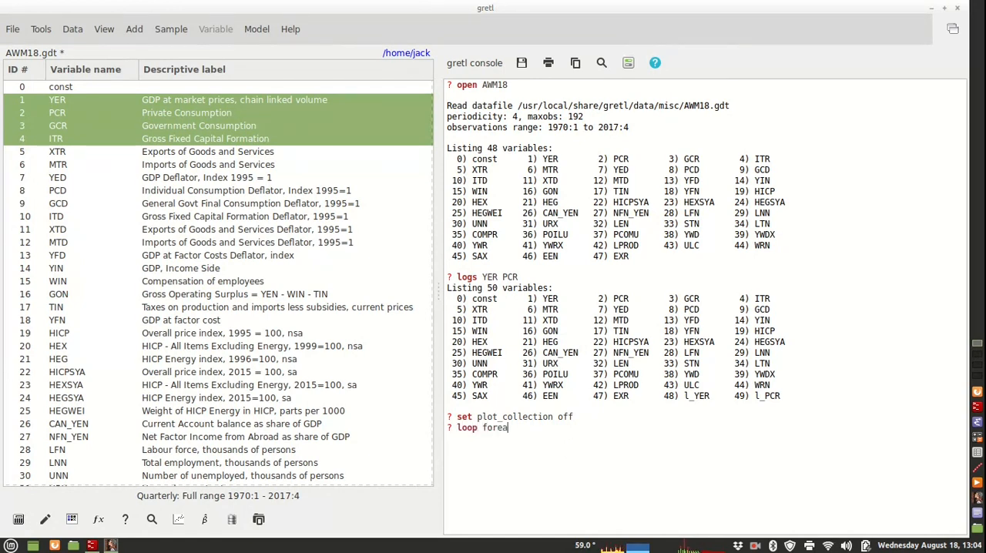
text(ch i YER)
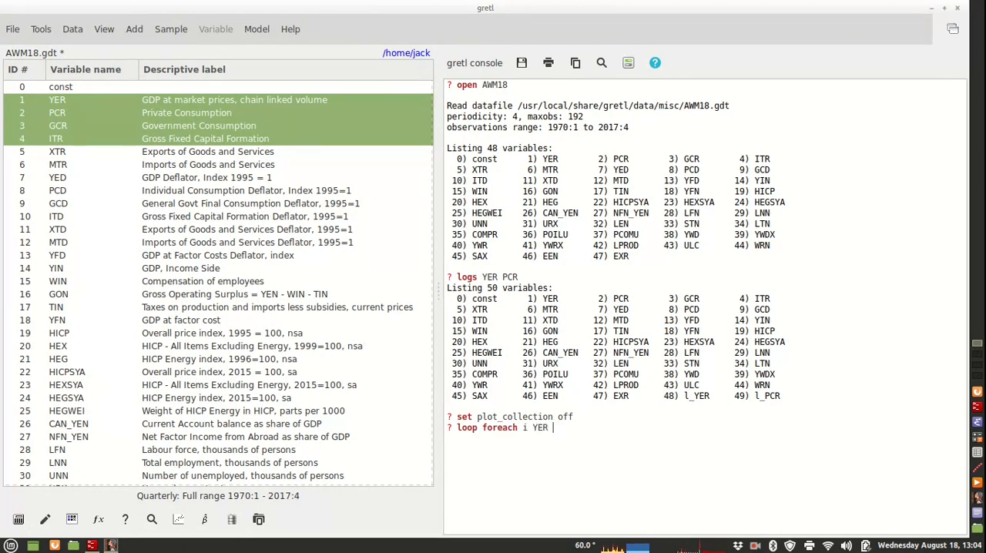
text( .. ITR)
key(Return)
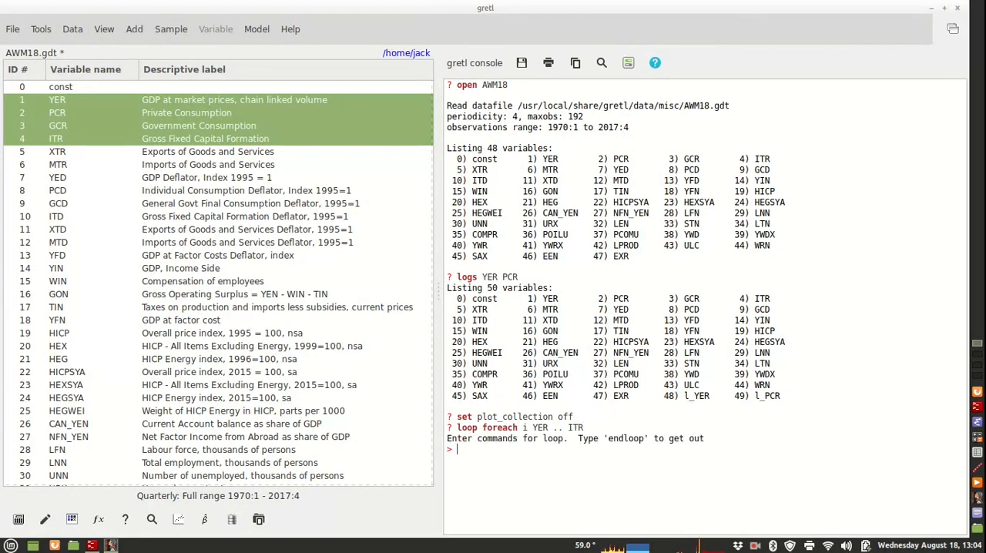
- Add "gnuplot $i --time-series --with-lines" as the loop body and run the loop with "endloop"
text(gnuplot $i --t)
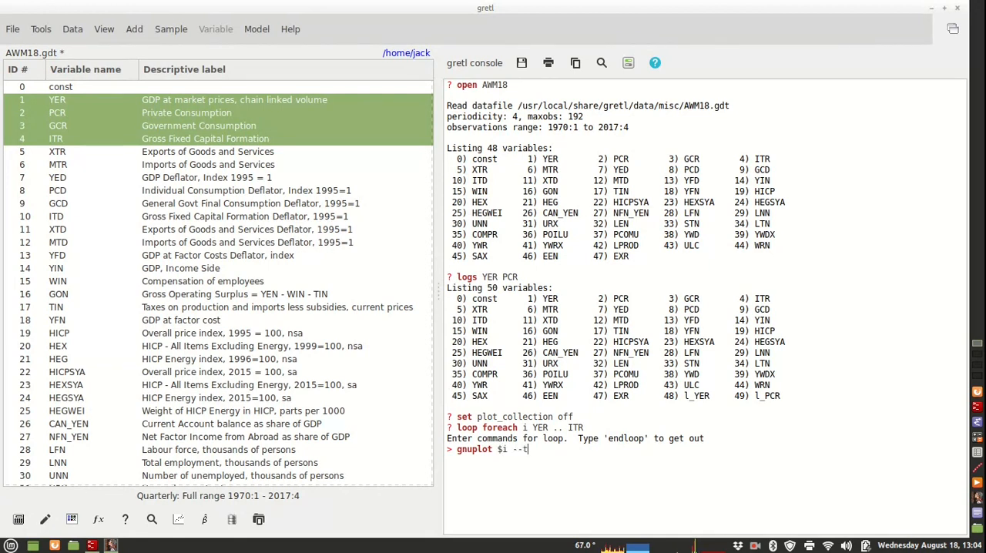
text(ime-series --with)
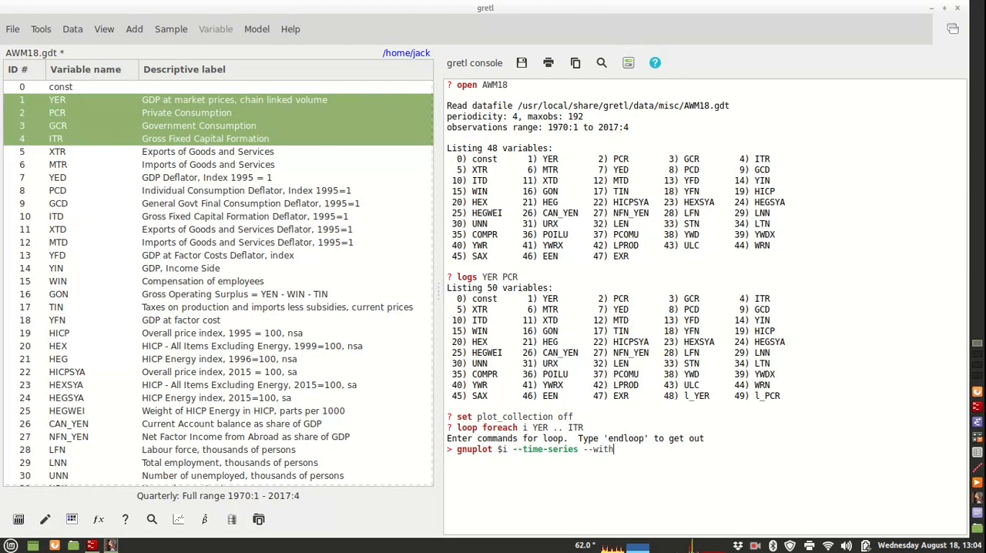
text(-lines)
key(Return)
text(endloo)
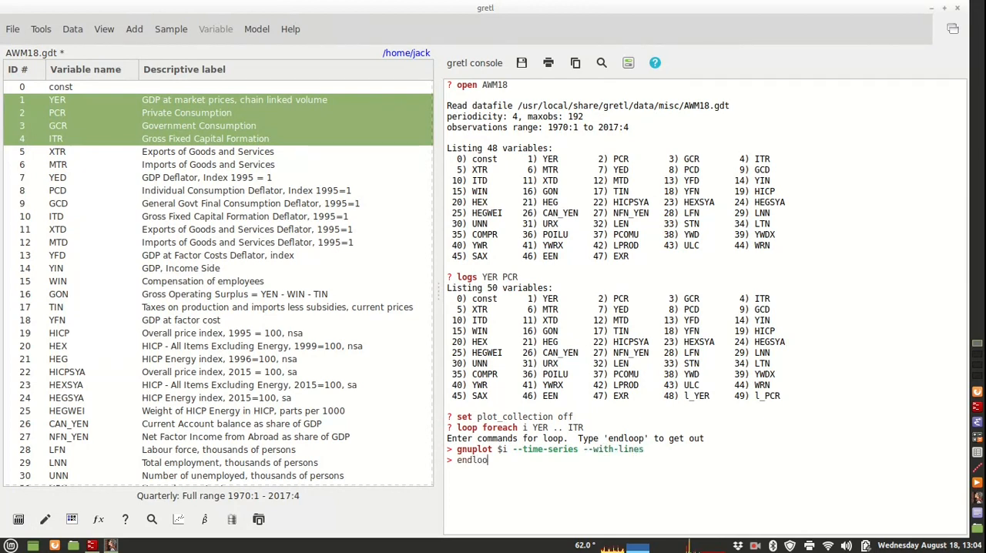
text(p)
key(Return)
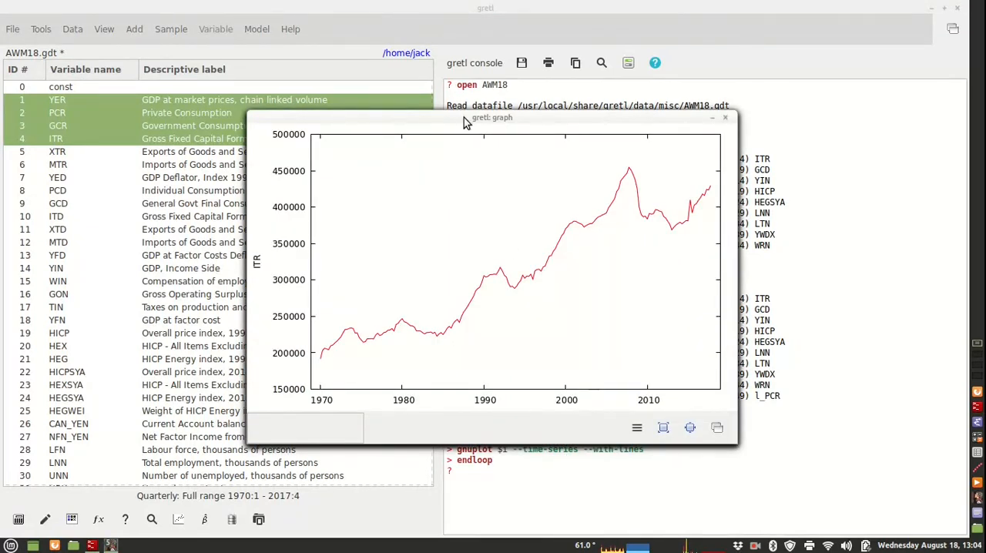
- Spread the four graph windows apart and bring each one forward to view the ITR, PCR, GCR and YER plots
drag(463, 119, 283, 46)
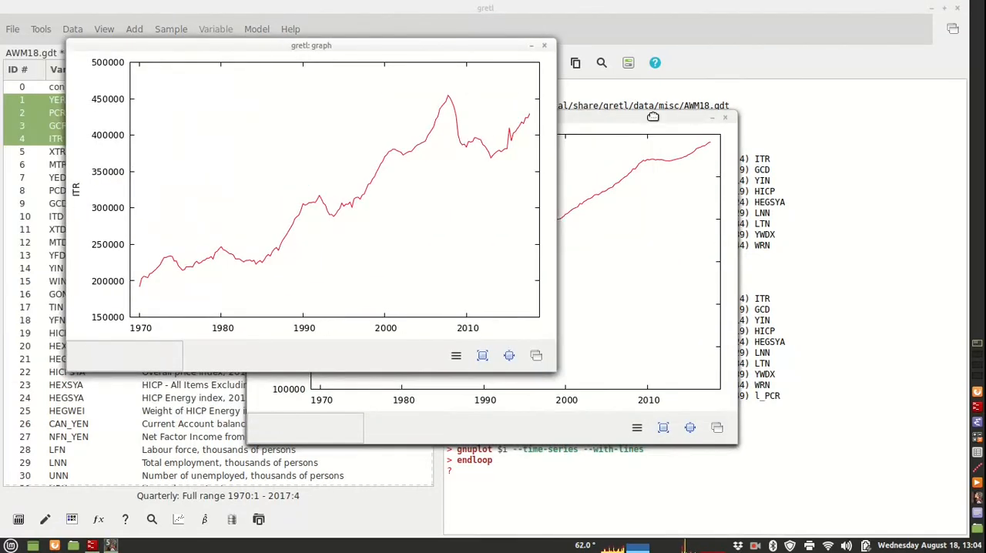
drag(653, 116, 778, 33)
click(671, 397)
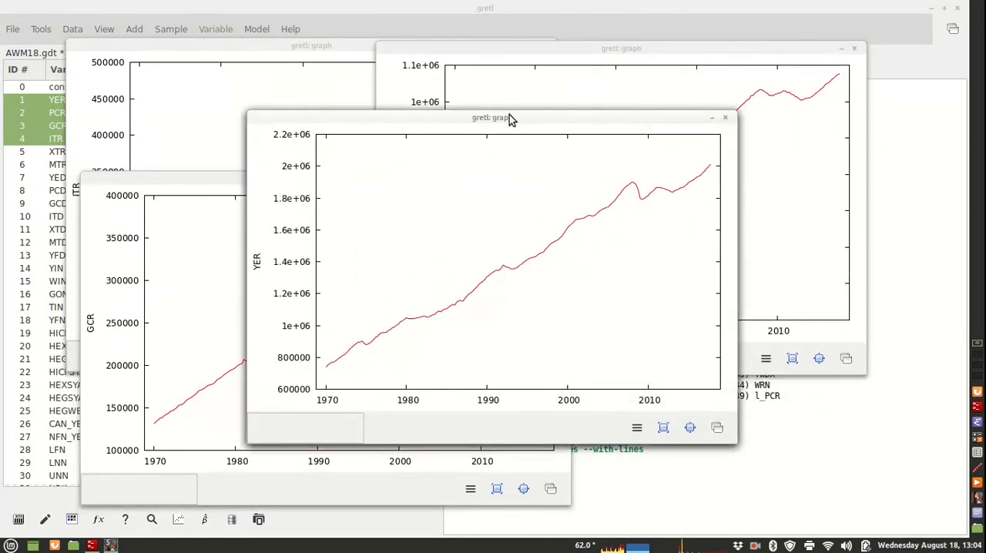
drag(508, 119, 637, 186)
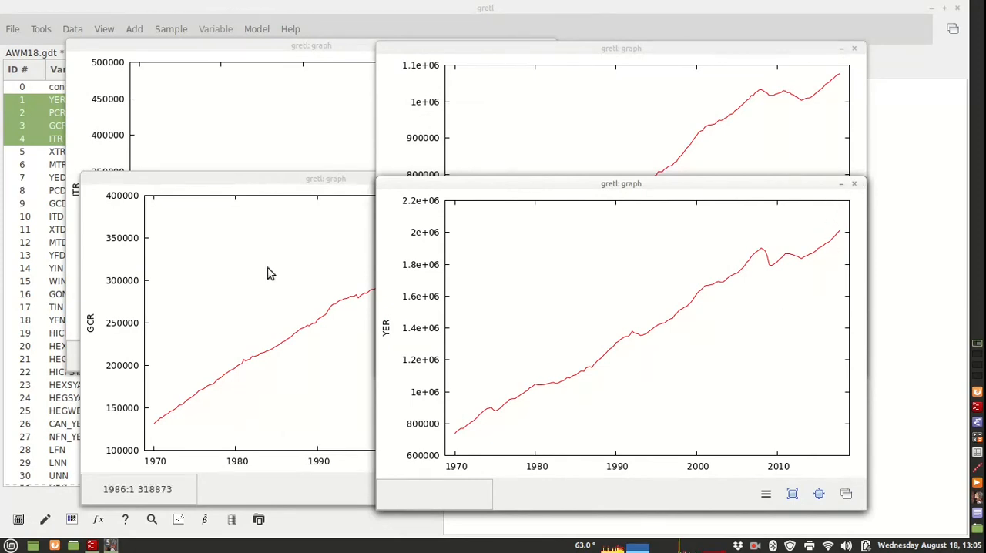
click(179, 146)
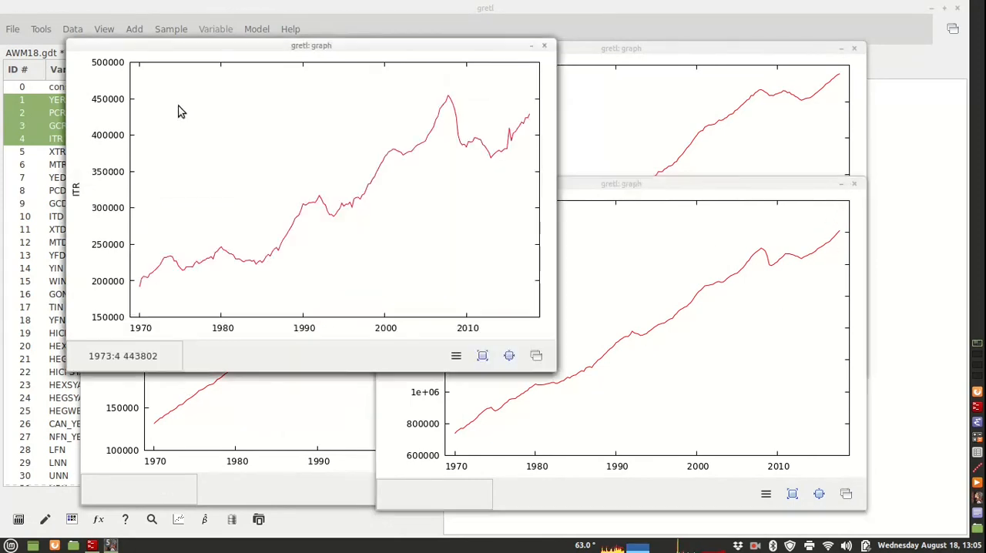
click(650, 109)
click(304, 441)
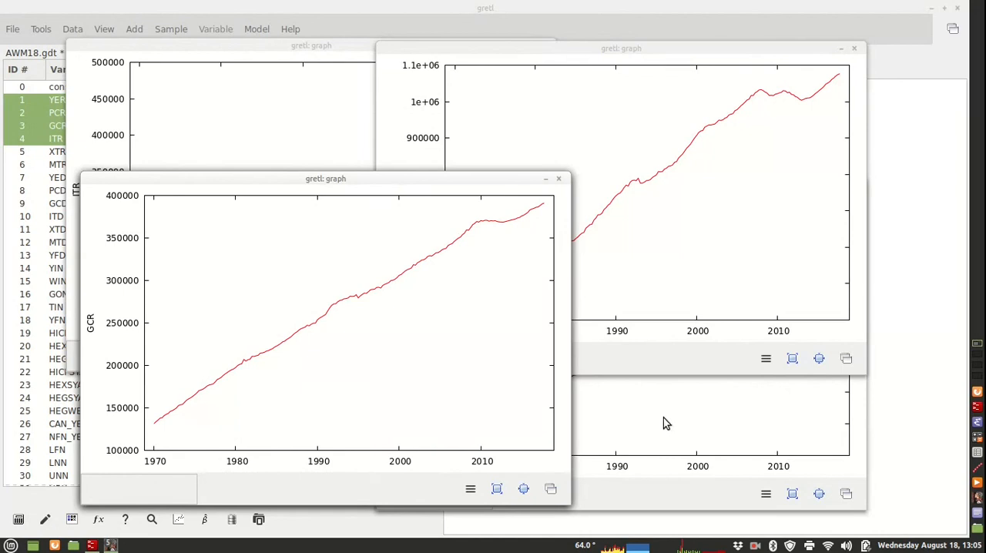
click(664, 418)
- Close all four time-series graph windows
click(856, 185)
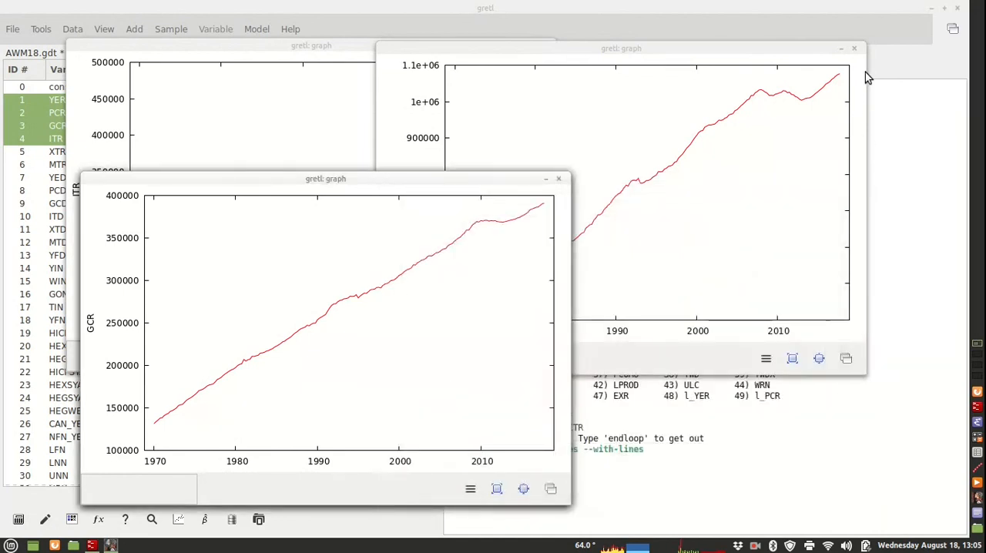
click(855, 48)
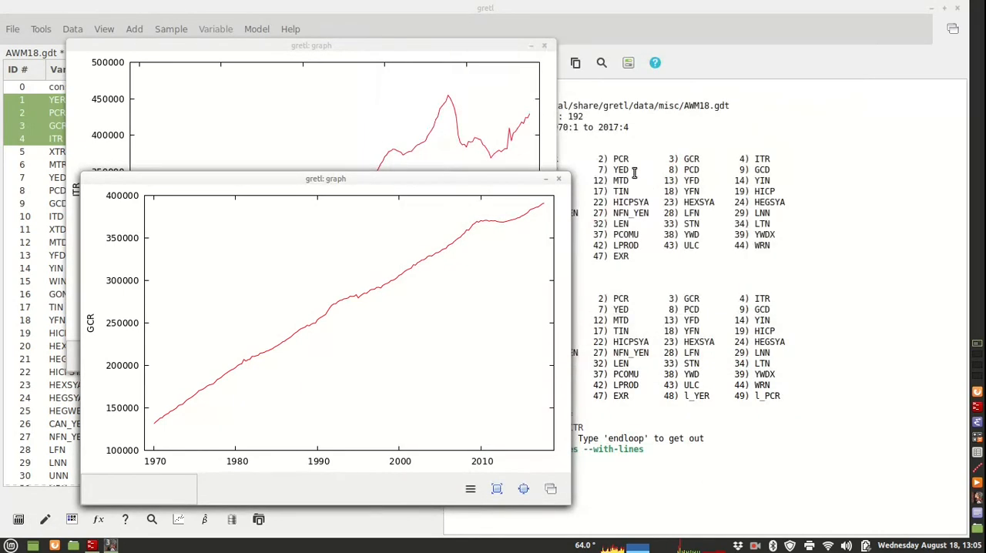
click(559, 179)
click(544, 48)
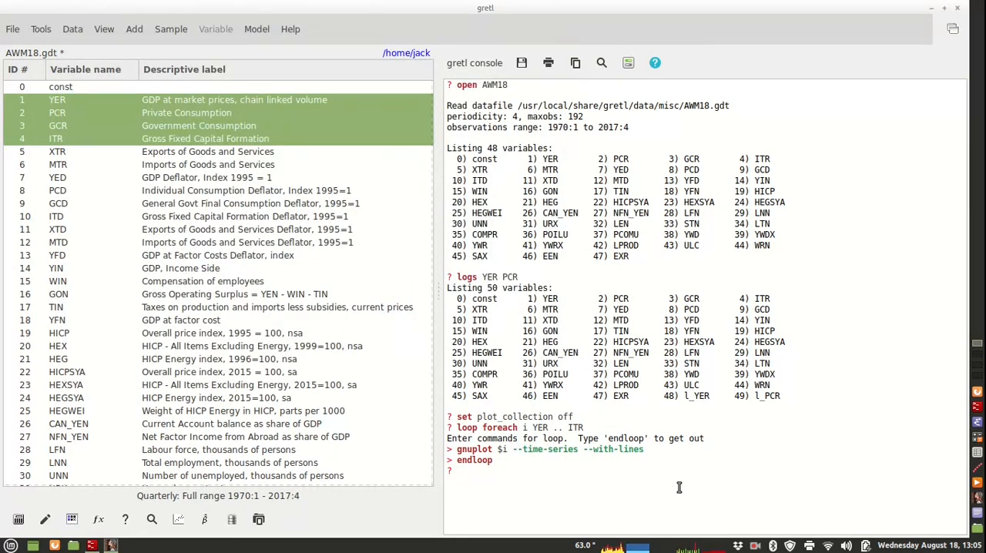
- Turn plot collection on in the console with "set plot_collection on"
key(Up)
key(Up)
key(Up)
key(Up)
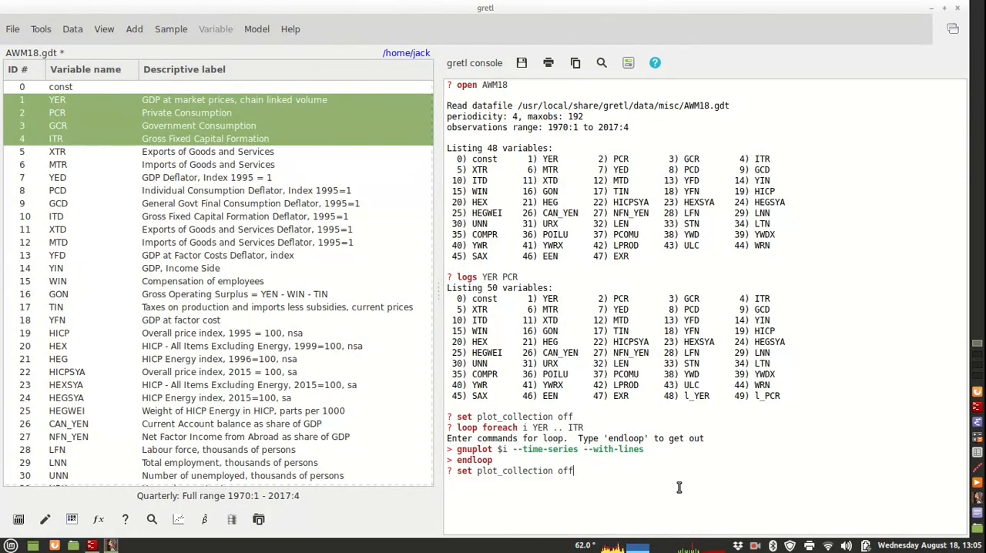
key(BackSpace)
key(BackSpace)
text(n)
key(Return)
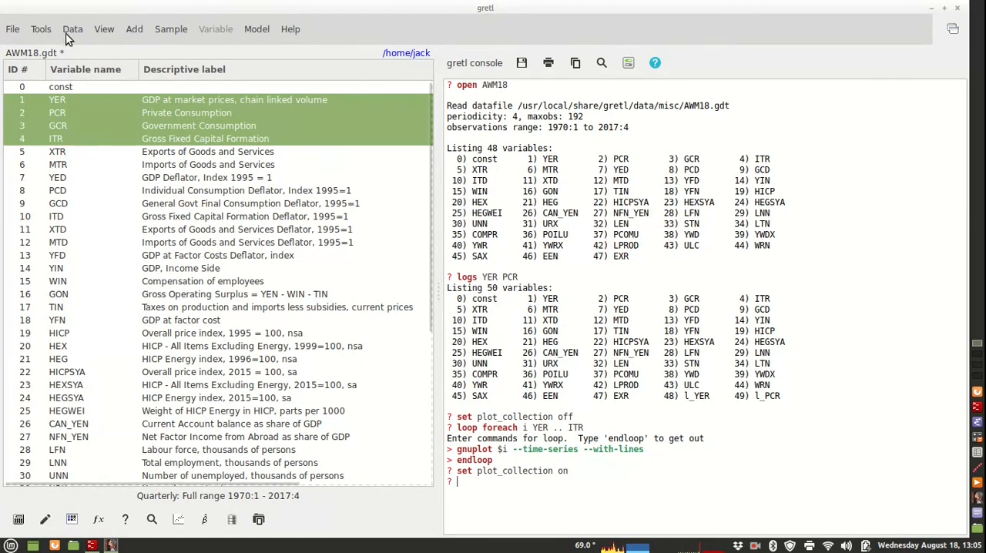
- Check the "Enable collecting plots" option in the general preferences and accept the dialog with it enabled
click(45, 35)
mouse_move(46, 55)
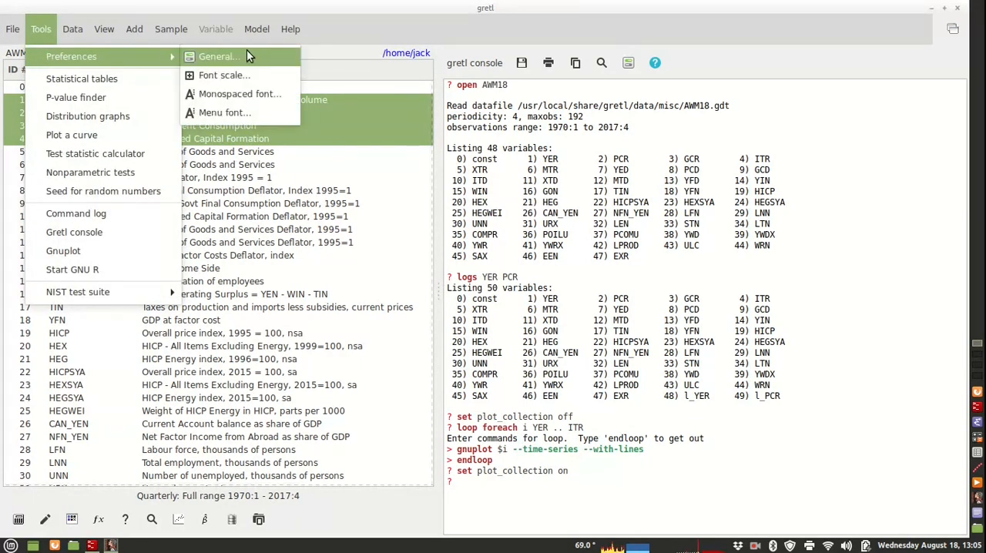
click(219, 56)
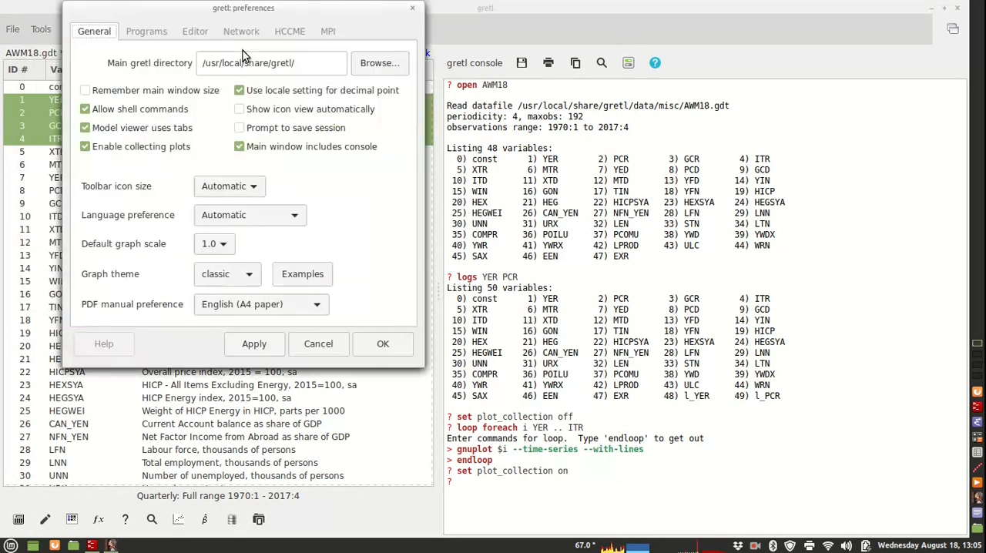
click(112, 153)
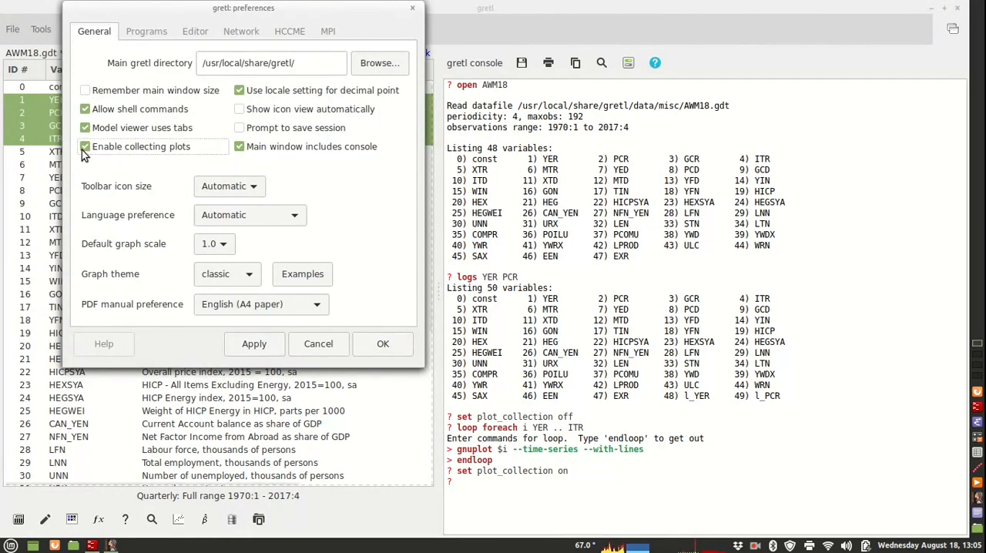
click(383, 344)
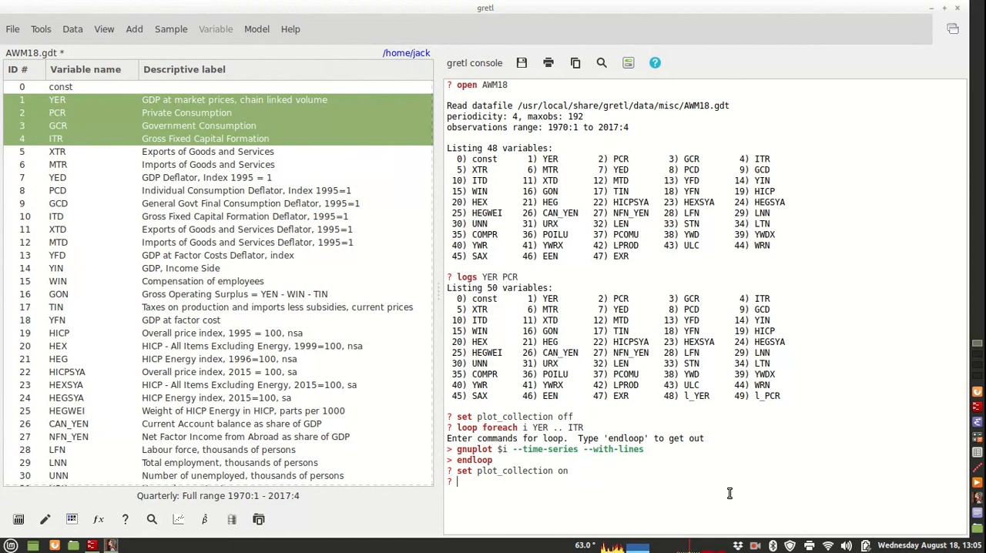
- Start the console loop again by reusing the earlier command "loop foreach i YER .. ITR"
key(Up)
key(Up)
key(Up)
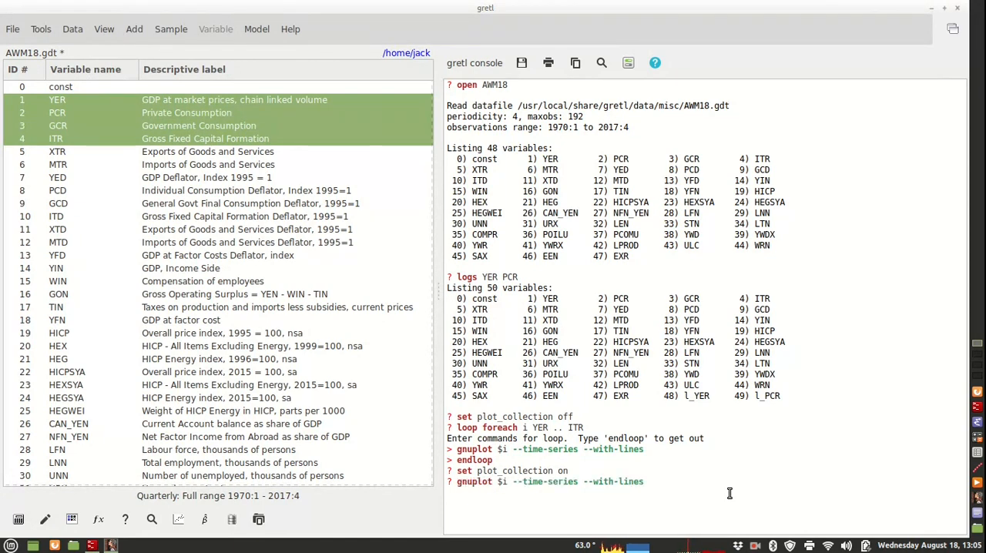
key(Up)
key(Return)
- Reuse "gnuplot $i --time-series --with-lines" as the body of the new loop and run it with "endloop"
key(Up)
key(Up)
key(Up)
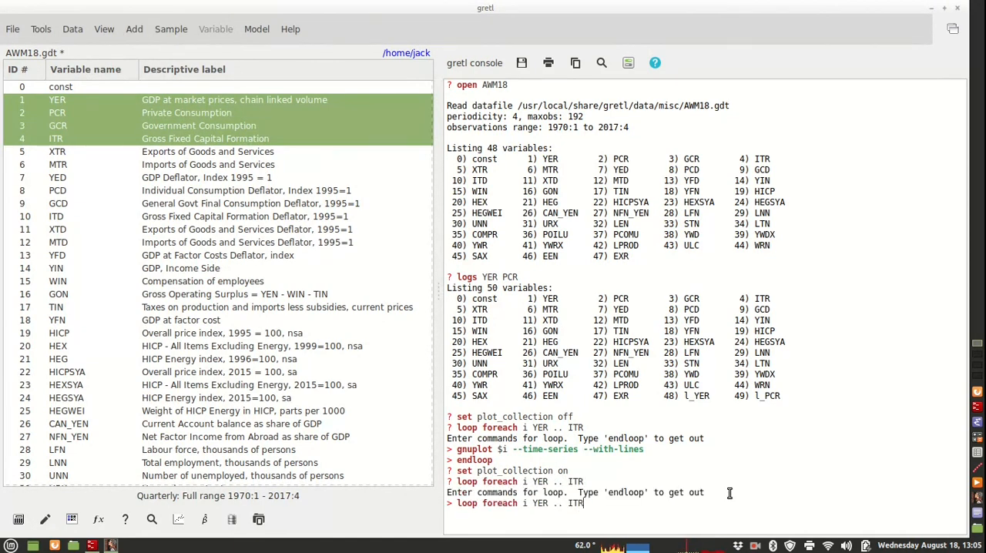
key(Up)
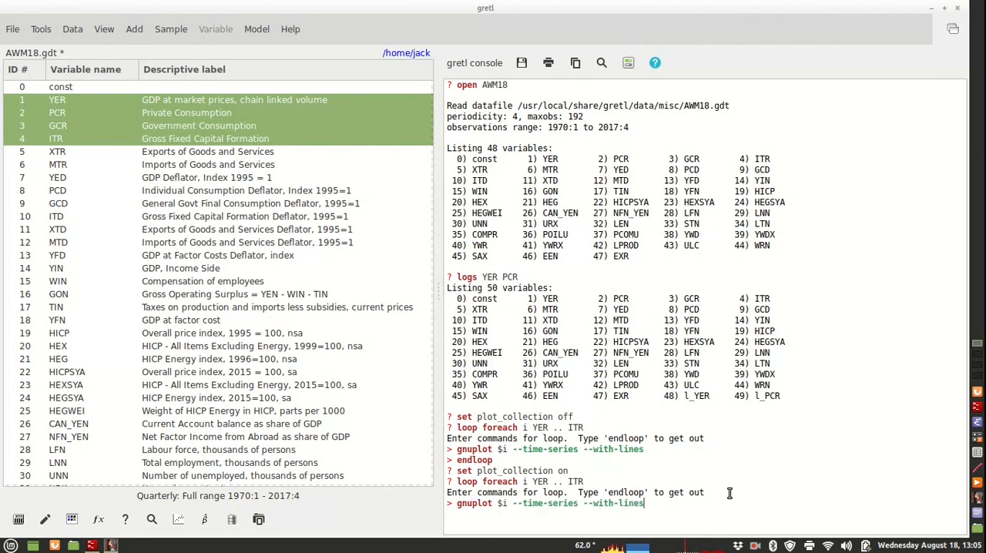
key(Return)
key(Up)
key(Up)
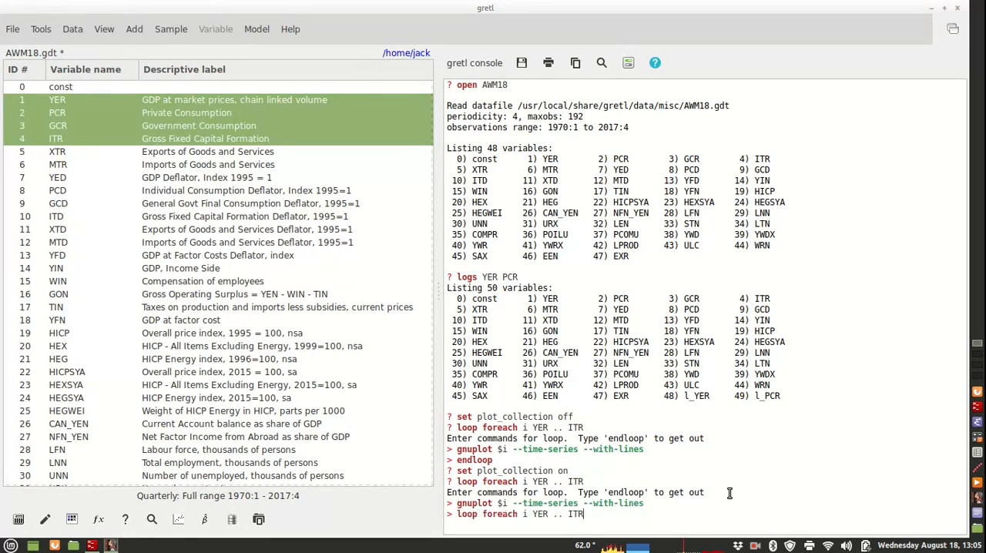
key(Up)
key(Up)
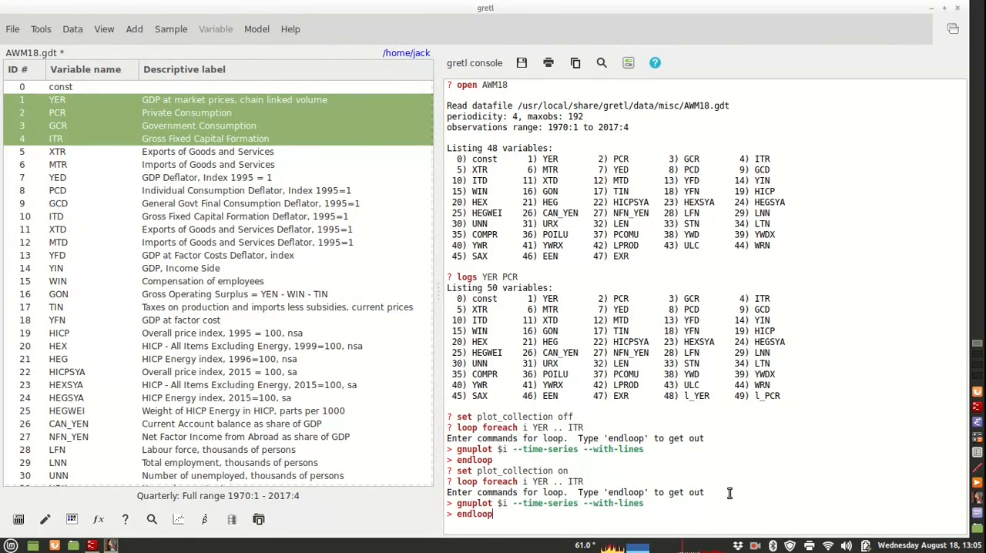
key(Return)
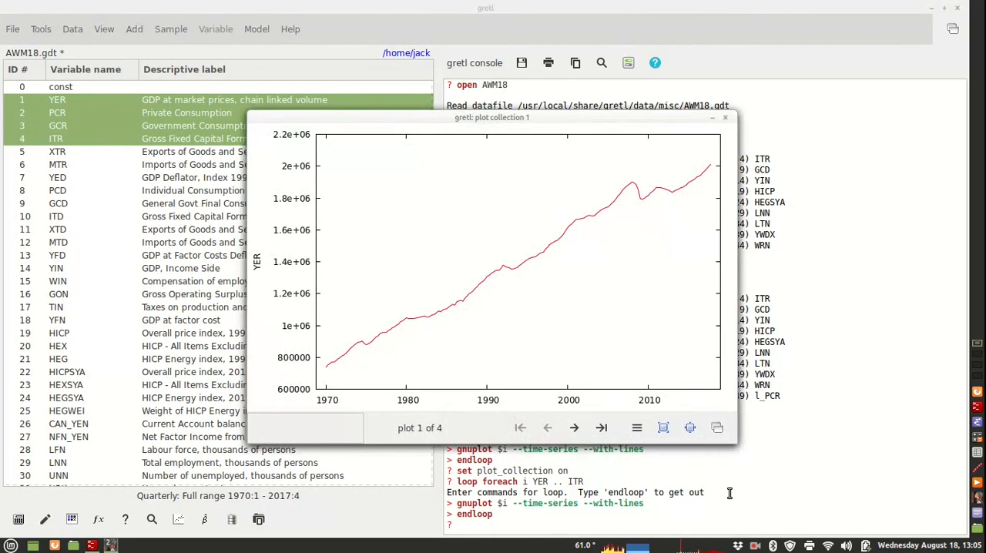
- Move the plot collection window aside and browse its plots forward and backward, ending on the YER plot
drag(498, 117, 374, 70)
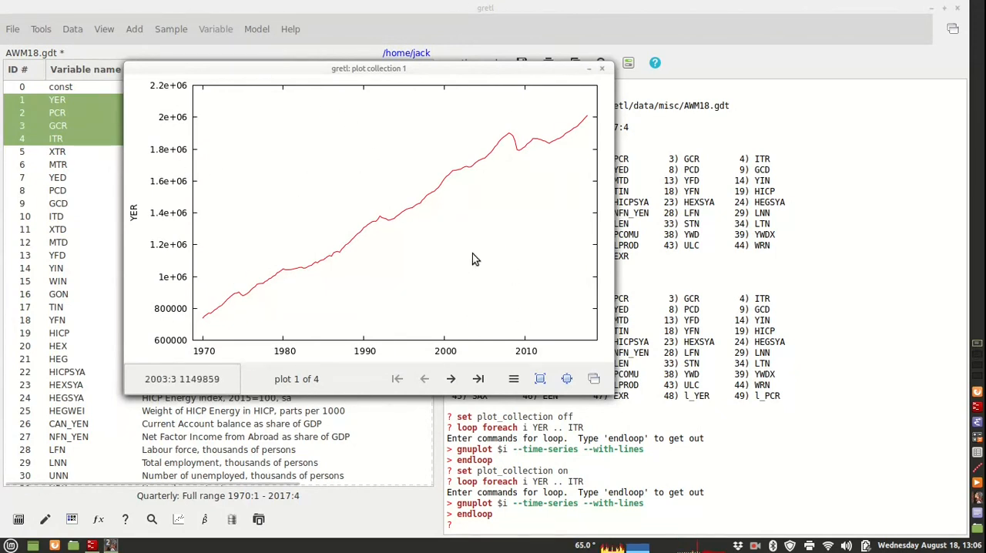
click(451, 381)
click(451, 381)
click(451, 381)
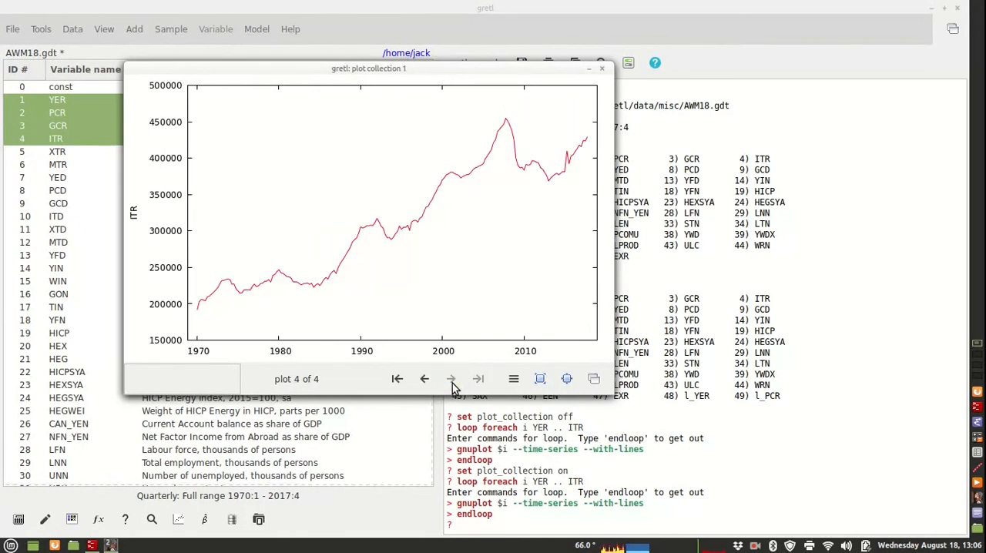
click(425, 380)
click(424, 380)
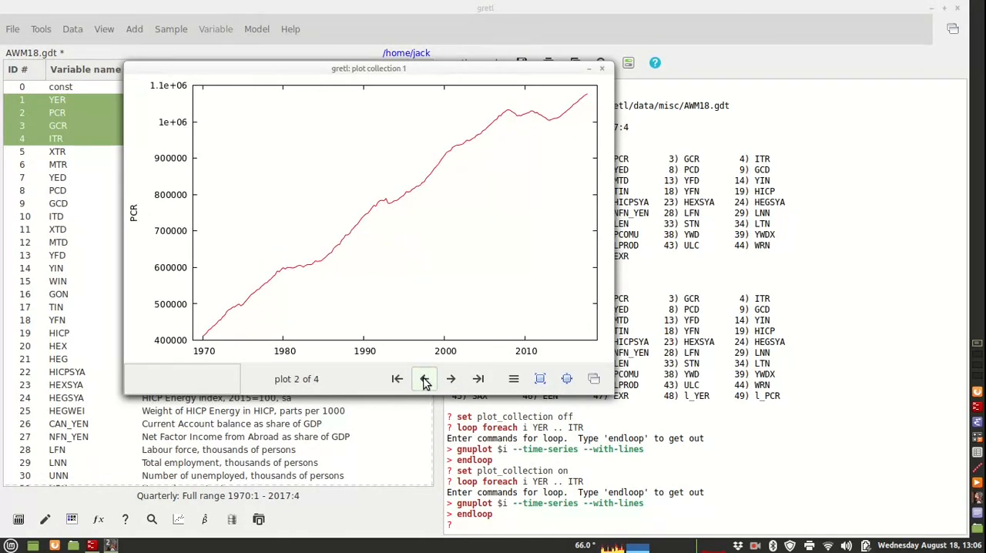
click(424, 379)
click(479, 380)
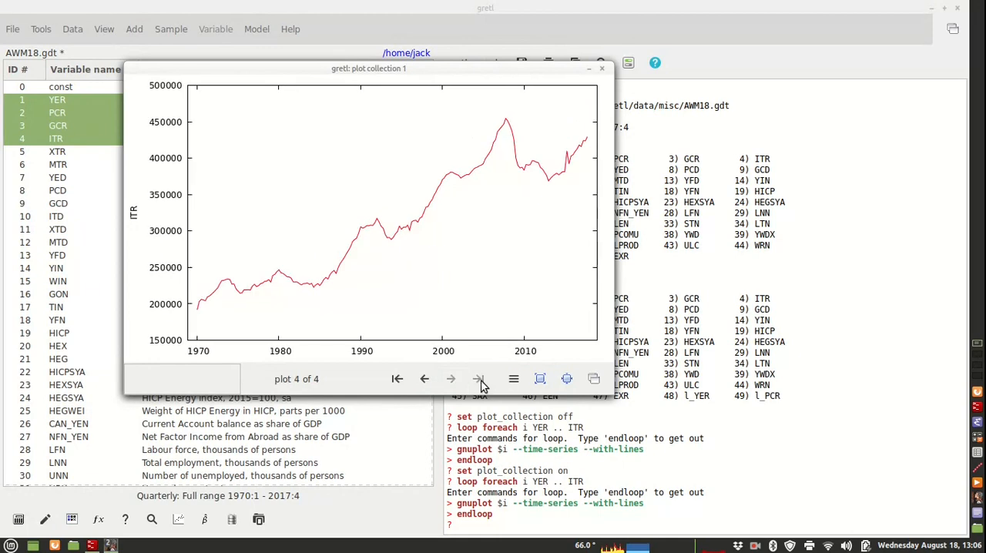
click(424, 380)
click(397, 380)
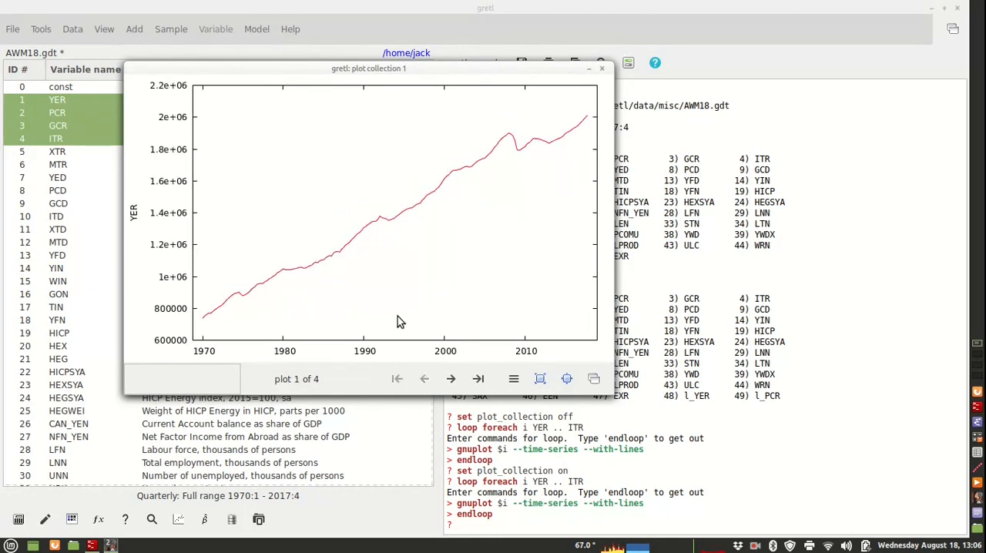
- Edit the YER plot in the collection and change the colour of line 1 to a dark, muted red
right_click(323, 159)
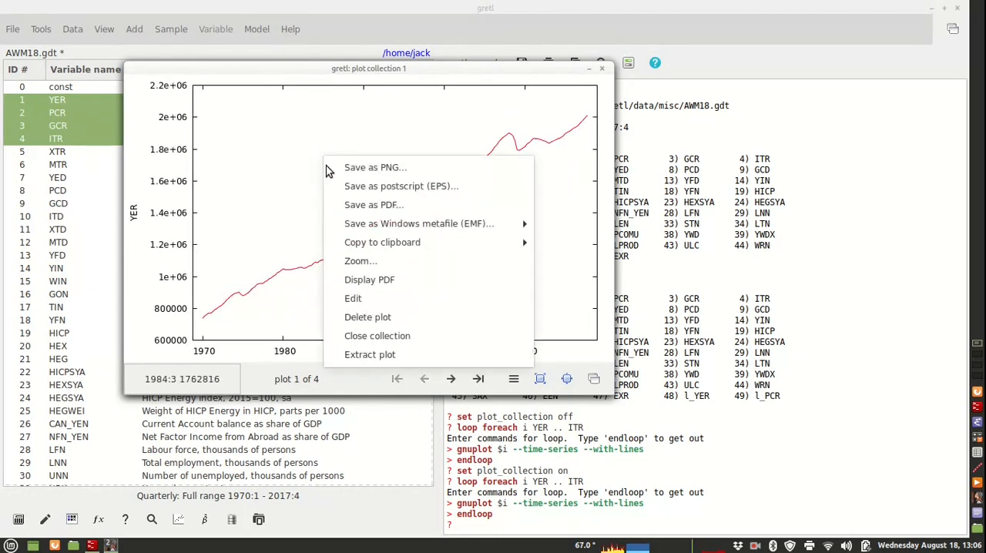
click(388, 301)
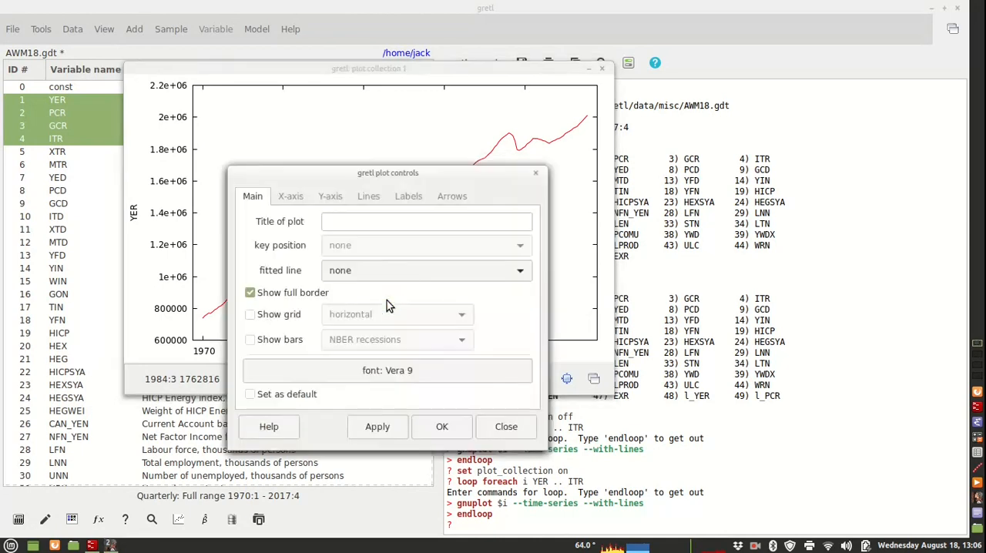
click(371, 196)
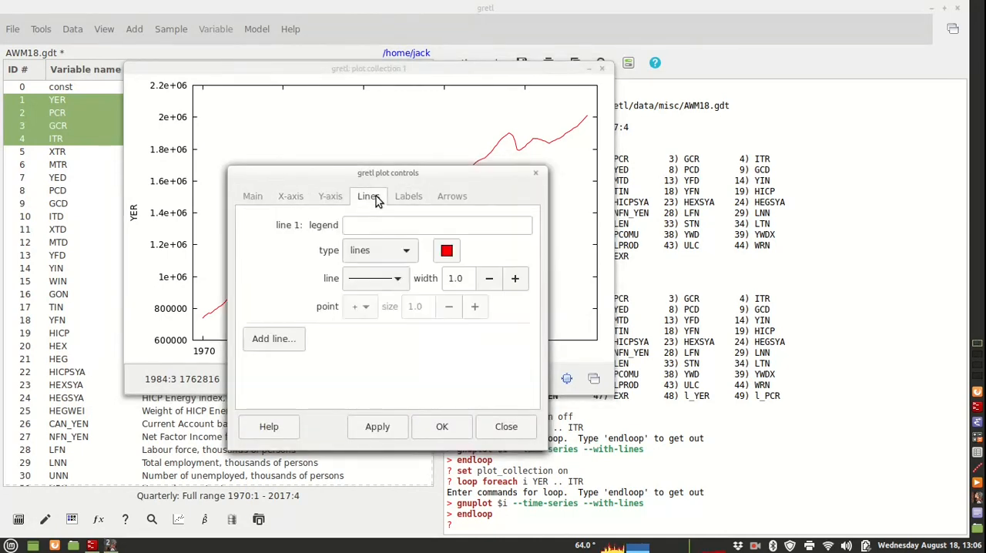
click(447, 251)
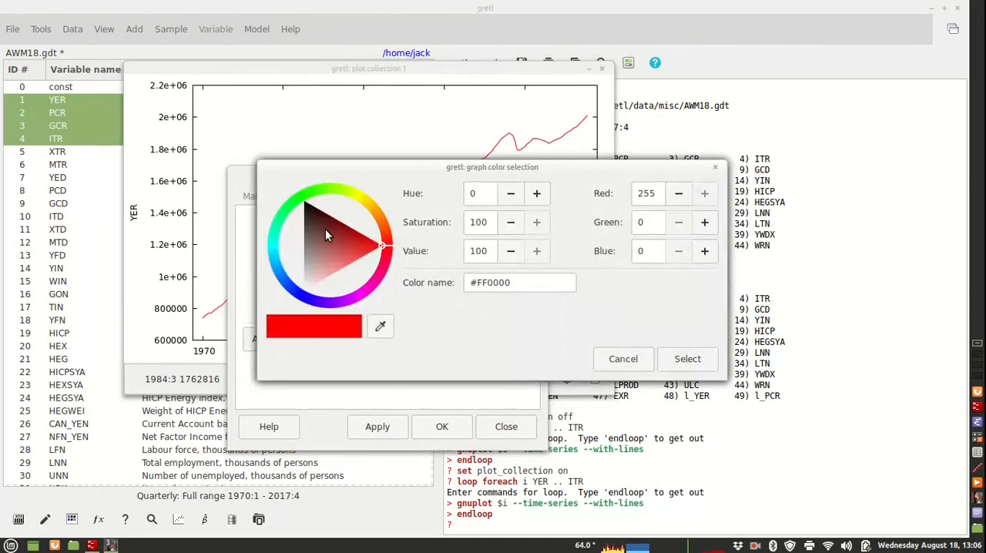
click(326, 229)
click(669, 359)
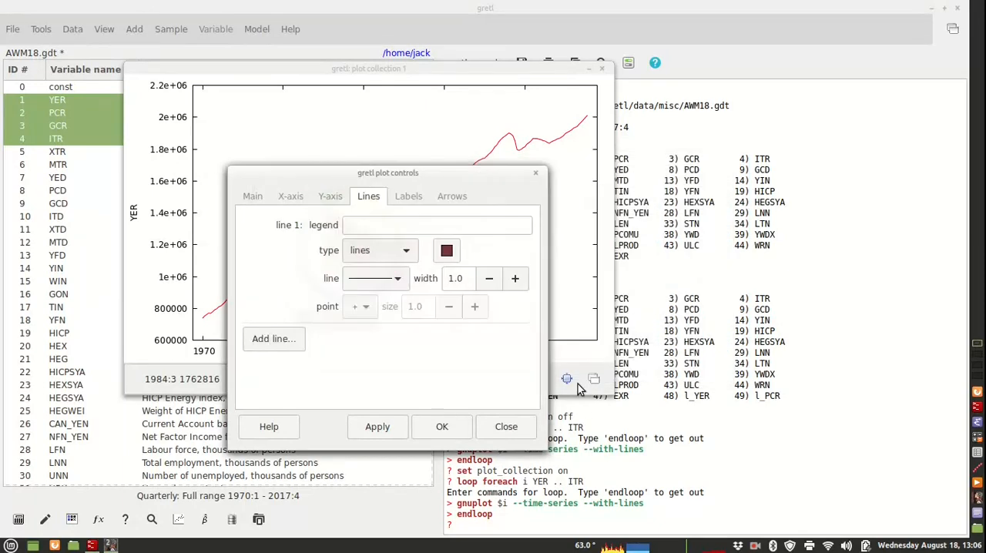
click(444, 433)
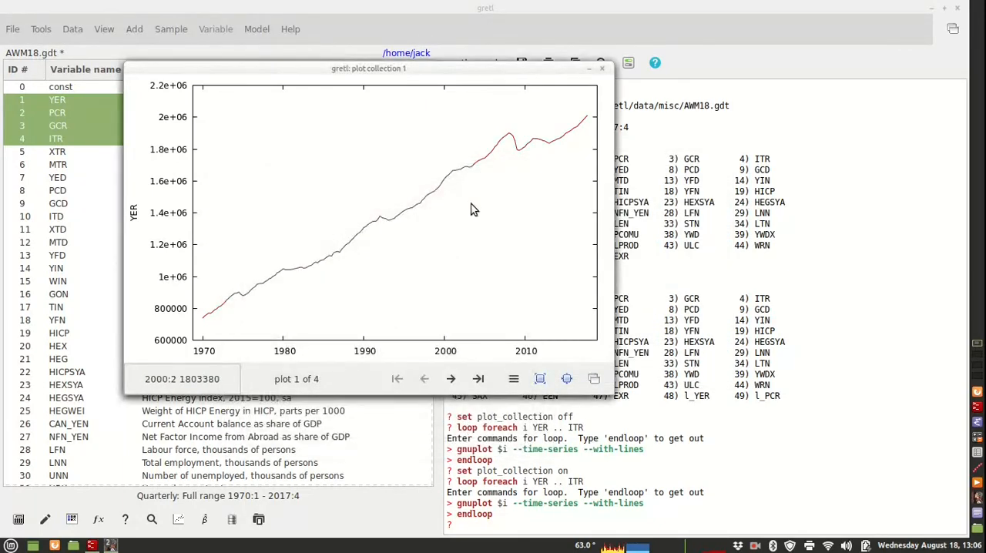
- Extract the GCR plot from the collection into its own window, move that window aside and bring the collection forward
click(451, 380)
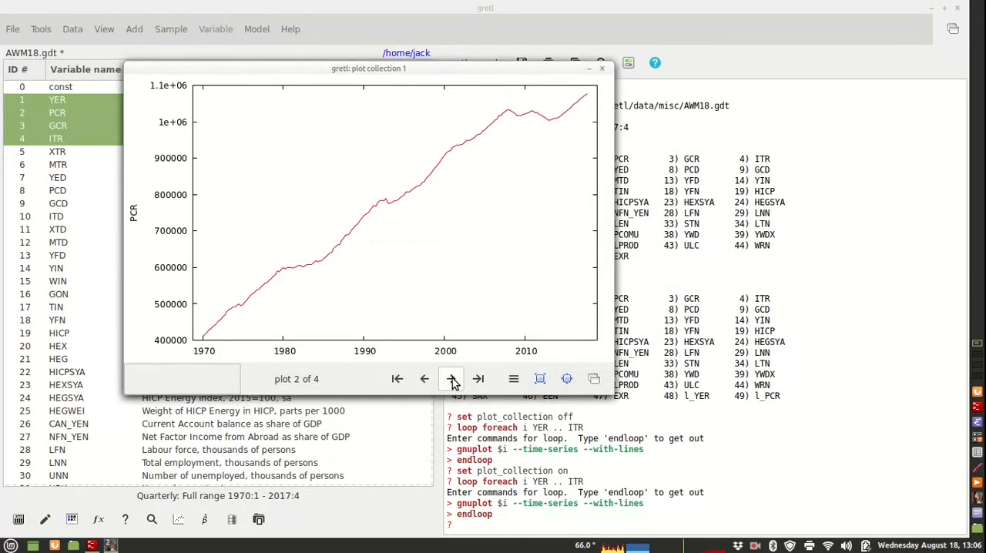
click(452, 380)
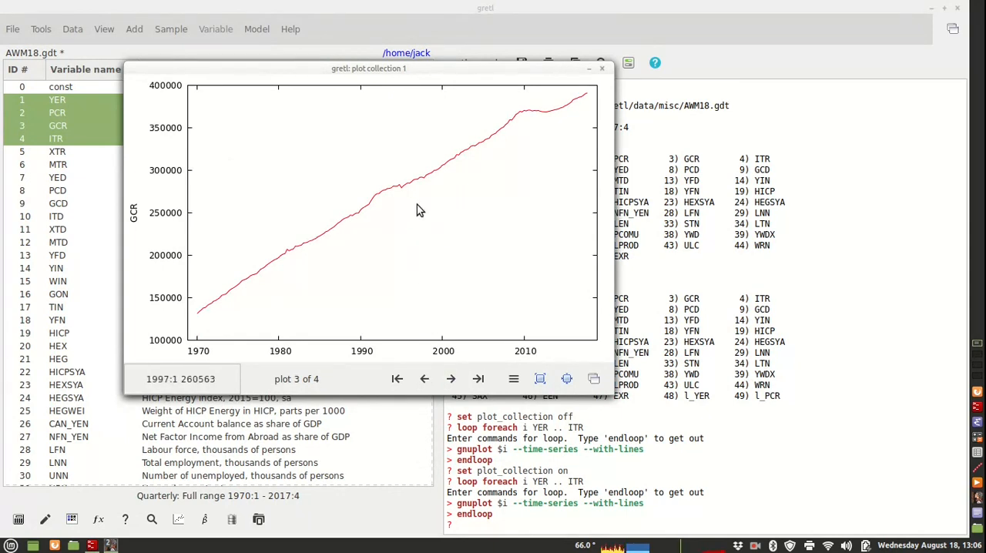
right_click(415, 223)
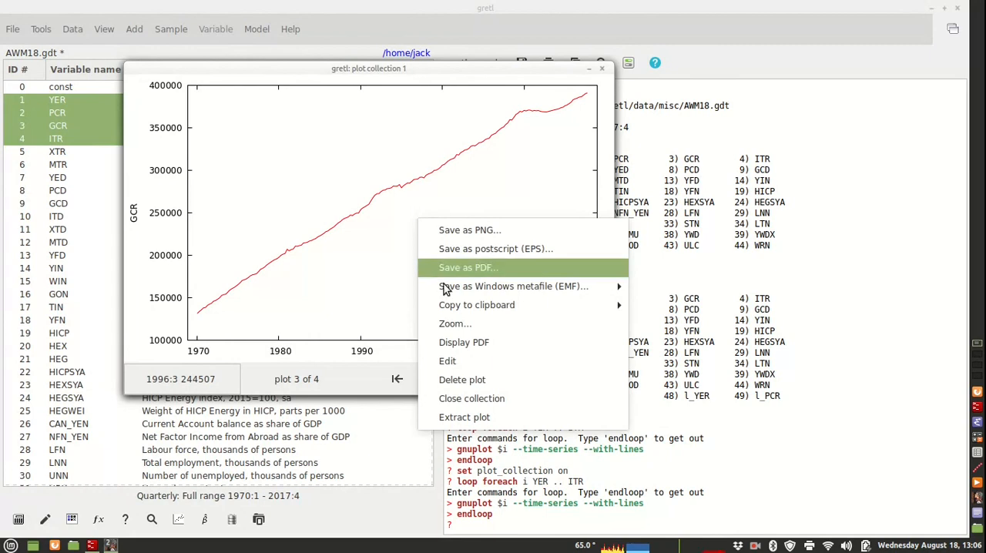
click(466, 418)
drag(451, 164, 601, 135)
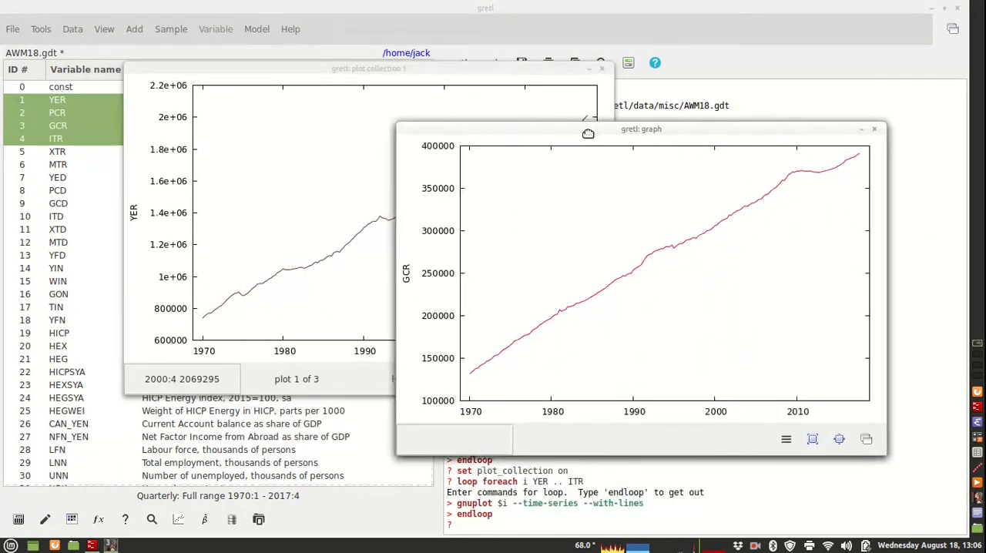
click(446, 389)
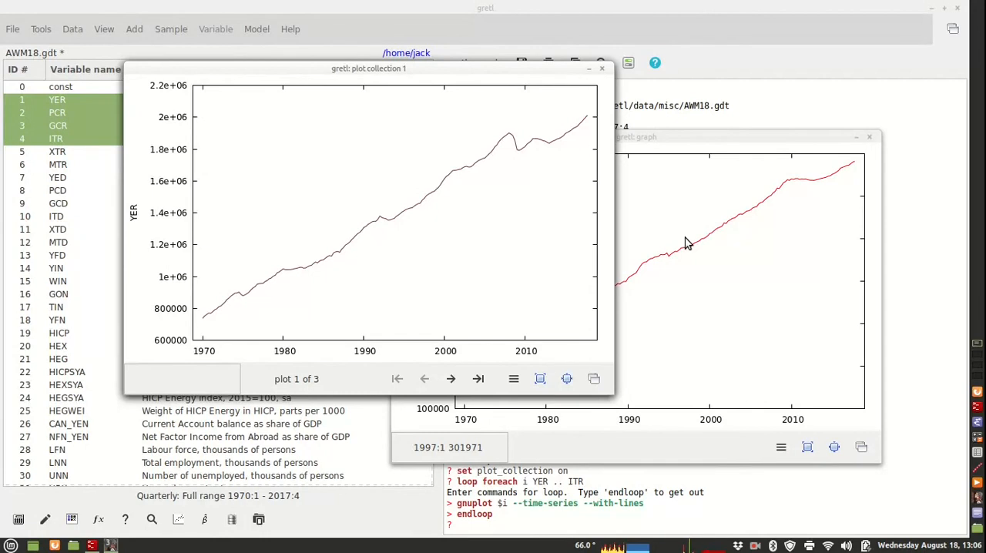
- Close the GCR graph and the plot collection, and widen the console pane slightly
click(869, 137)
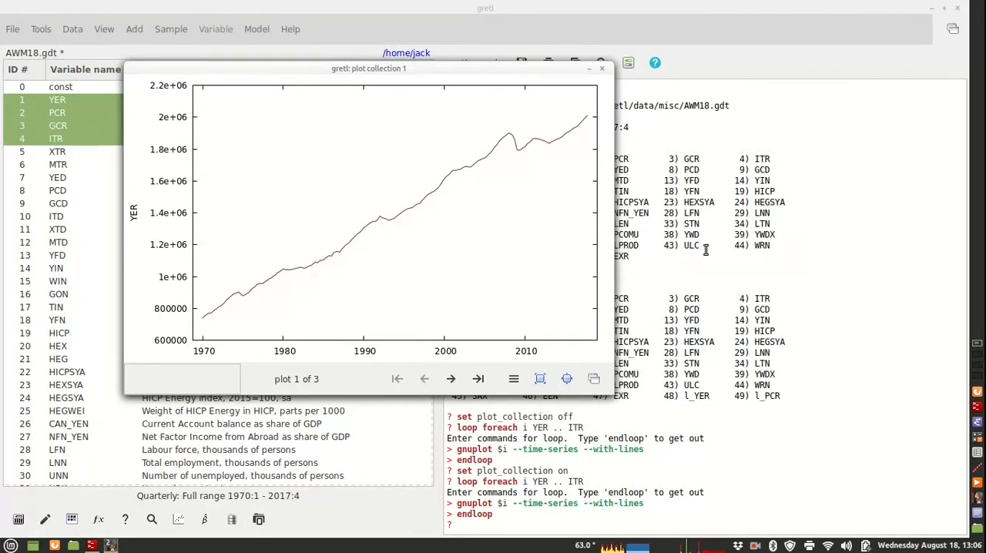
click(602, 71)
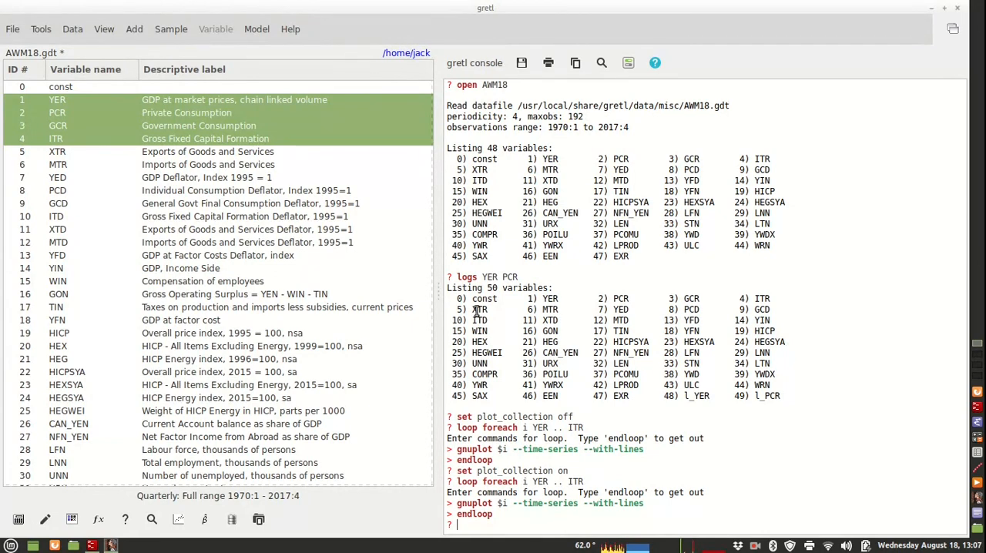
drag(438, 295, 420, 293)
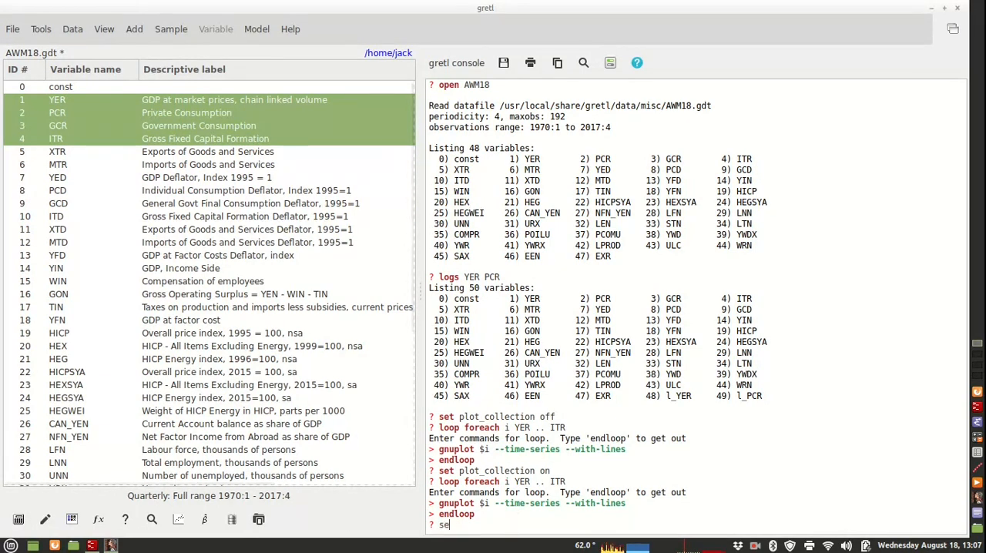
- Look up the plot collection setting in the console with "help set plot_collection"
text(seth)
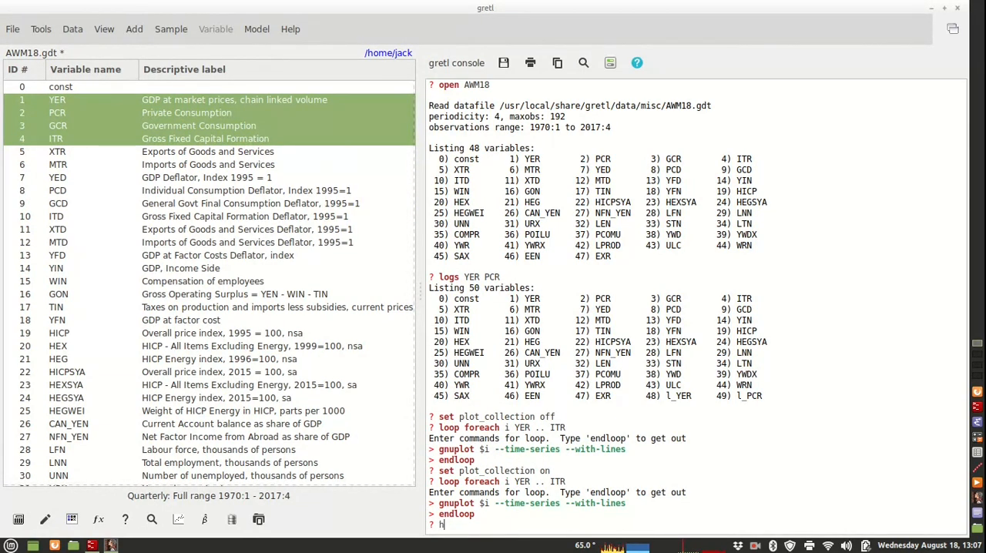
text(elp set plot_collection)
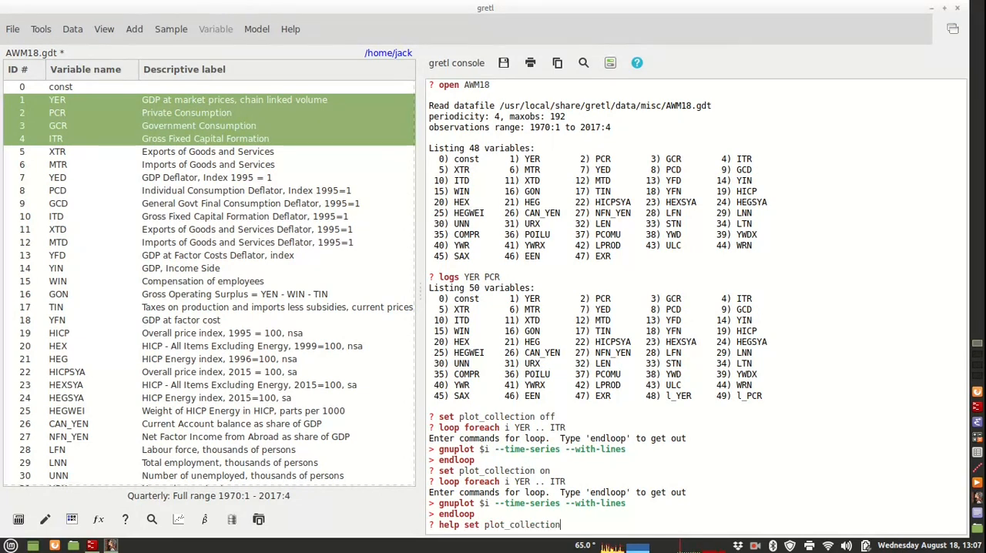
key(Return)
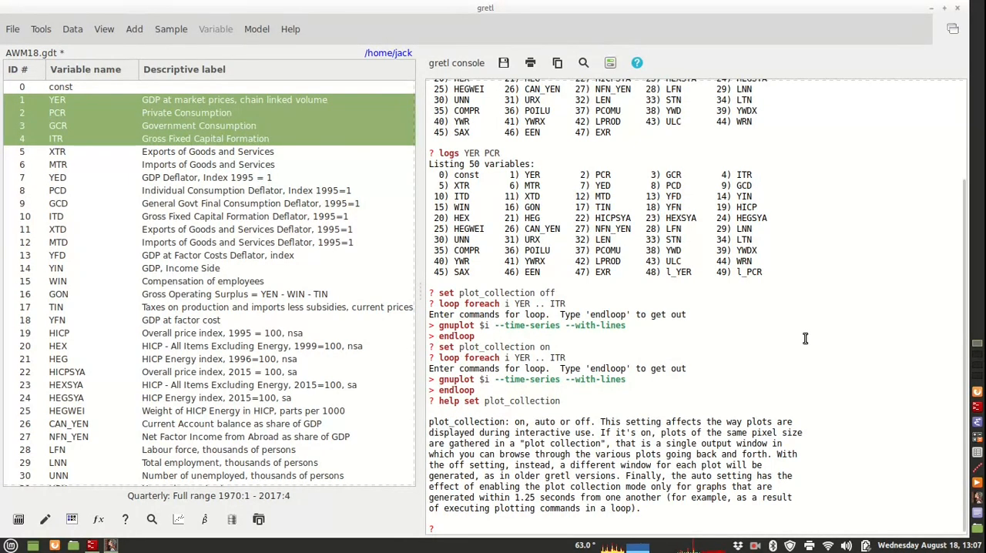
- View the gretl version information and its news on recent changes, and close both windows
click(286, 29)
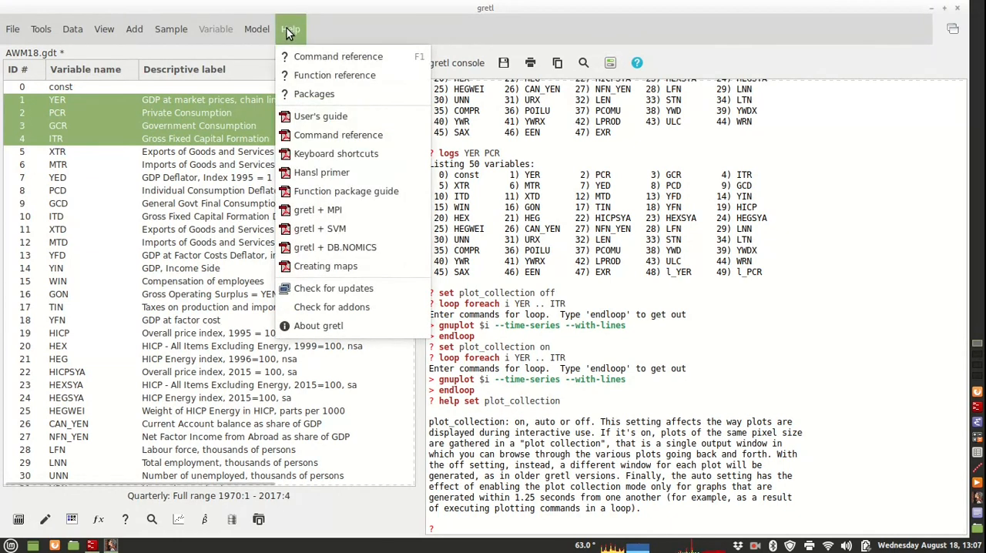
click(331, 327)
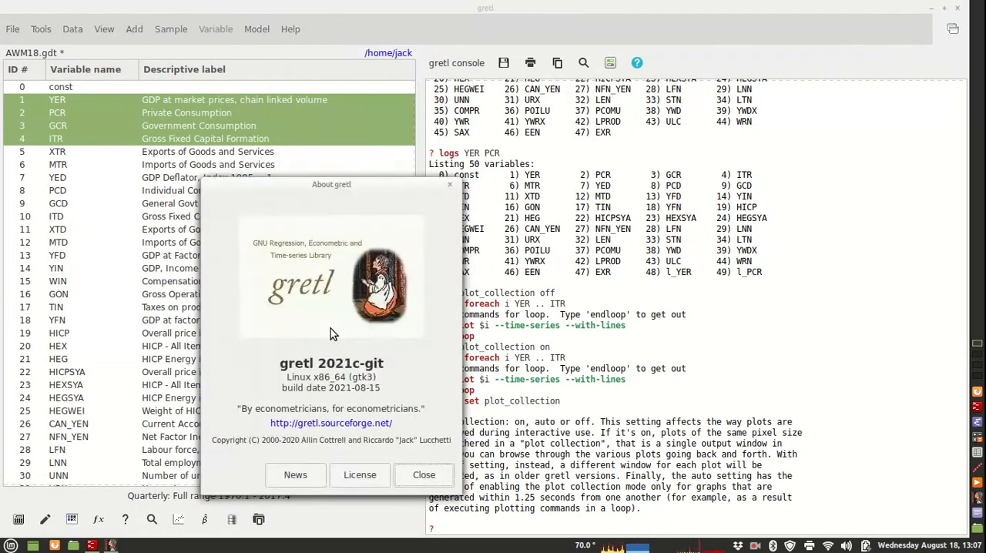
click(294, 476)
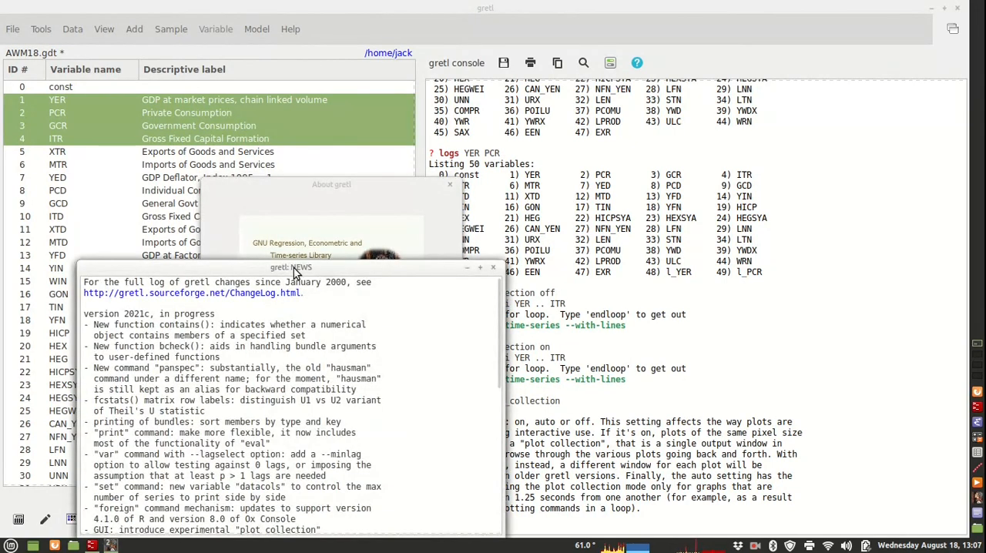
drag(293, 268, 521, 137)
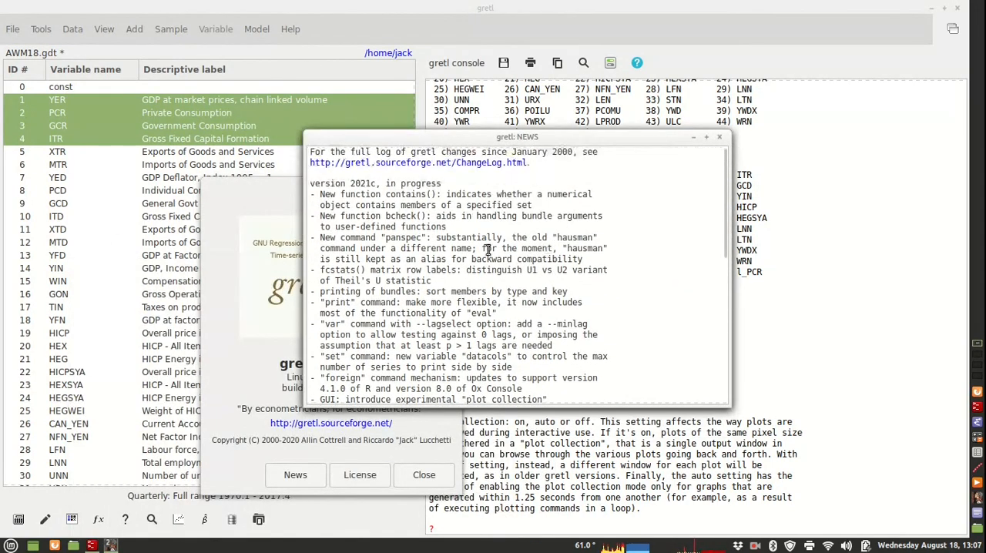
click(720, 136)
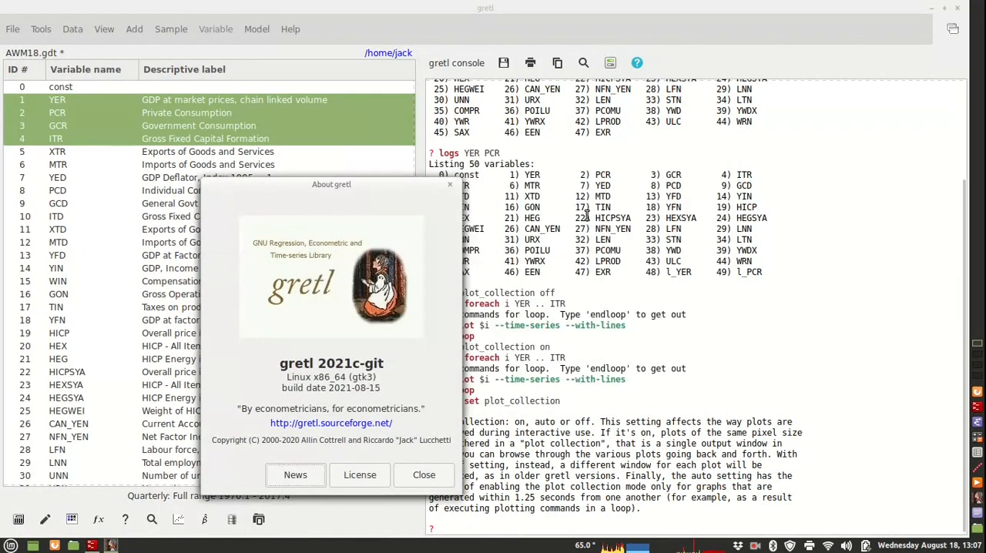
click(451, 189)
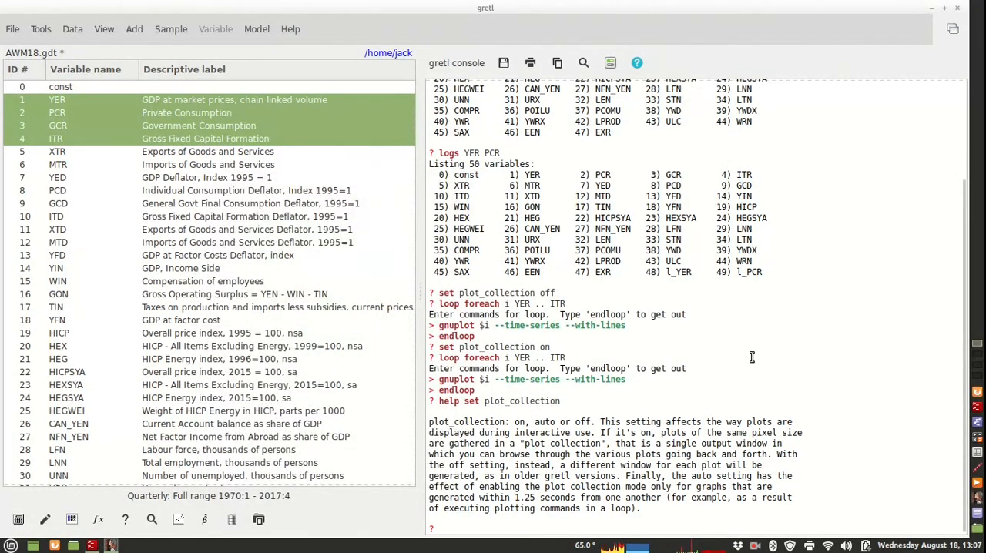